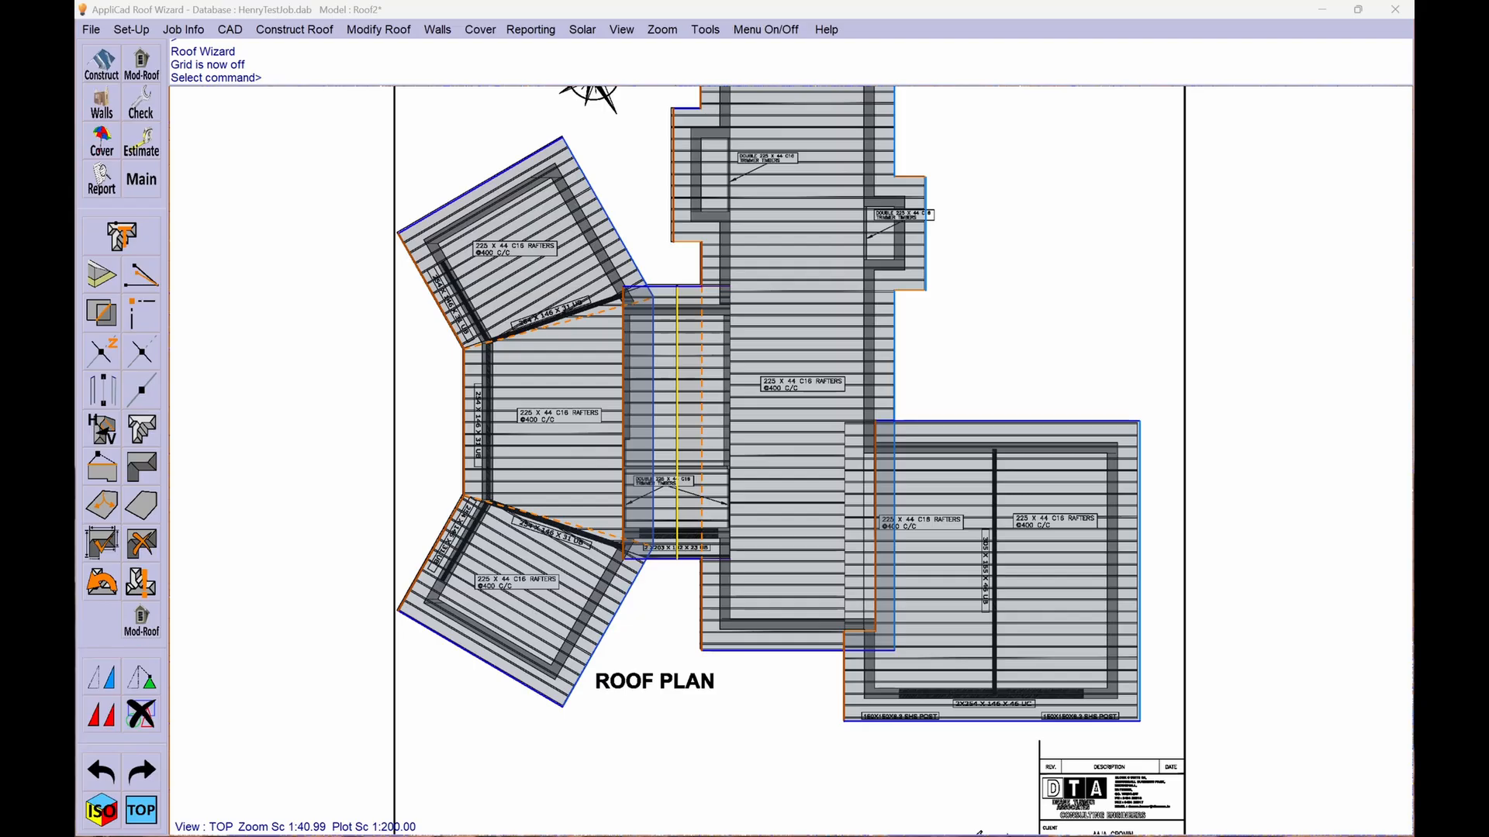
# - Compare the roof model in isometric view with the front and rear elevations in ELEVATIONS 1.pdf
pyautogui.moveTo(76, 287); pyautogui.dragTo(682, 339)
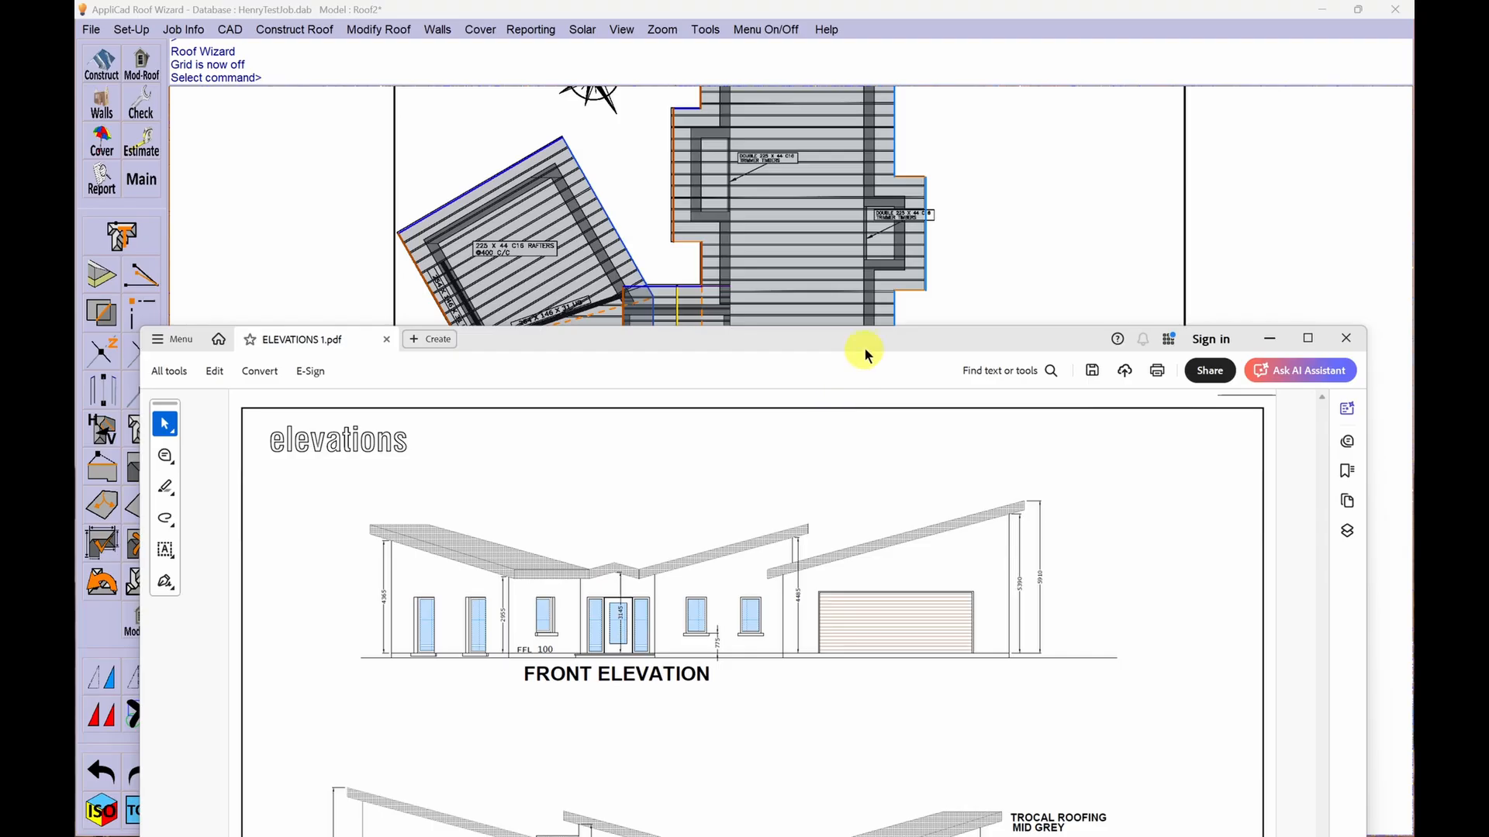
pyautogui.moveTo(864, 347); pyautogui.dragTo(860, 183)
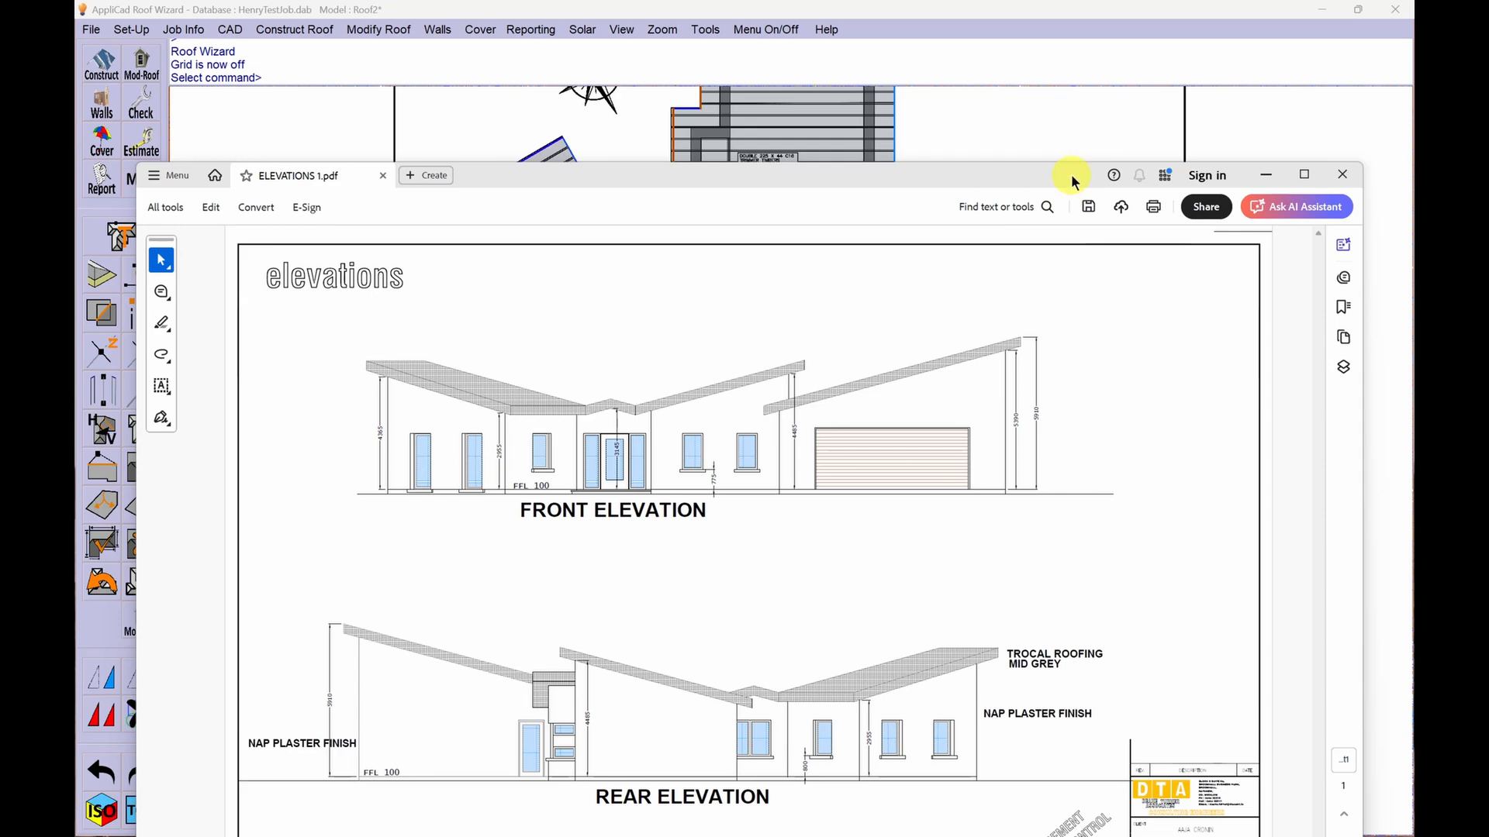
pyautogui.moveTo(1072, 178); pyautogui.dragTo(78, 260)
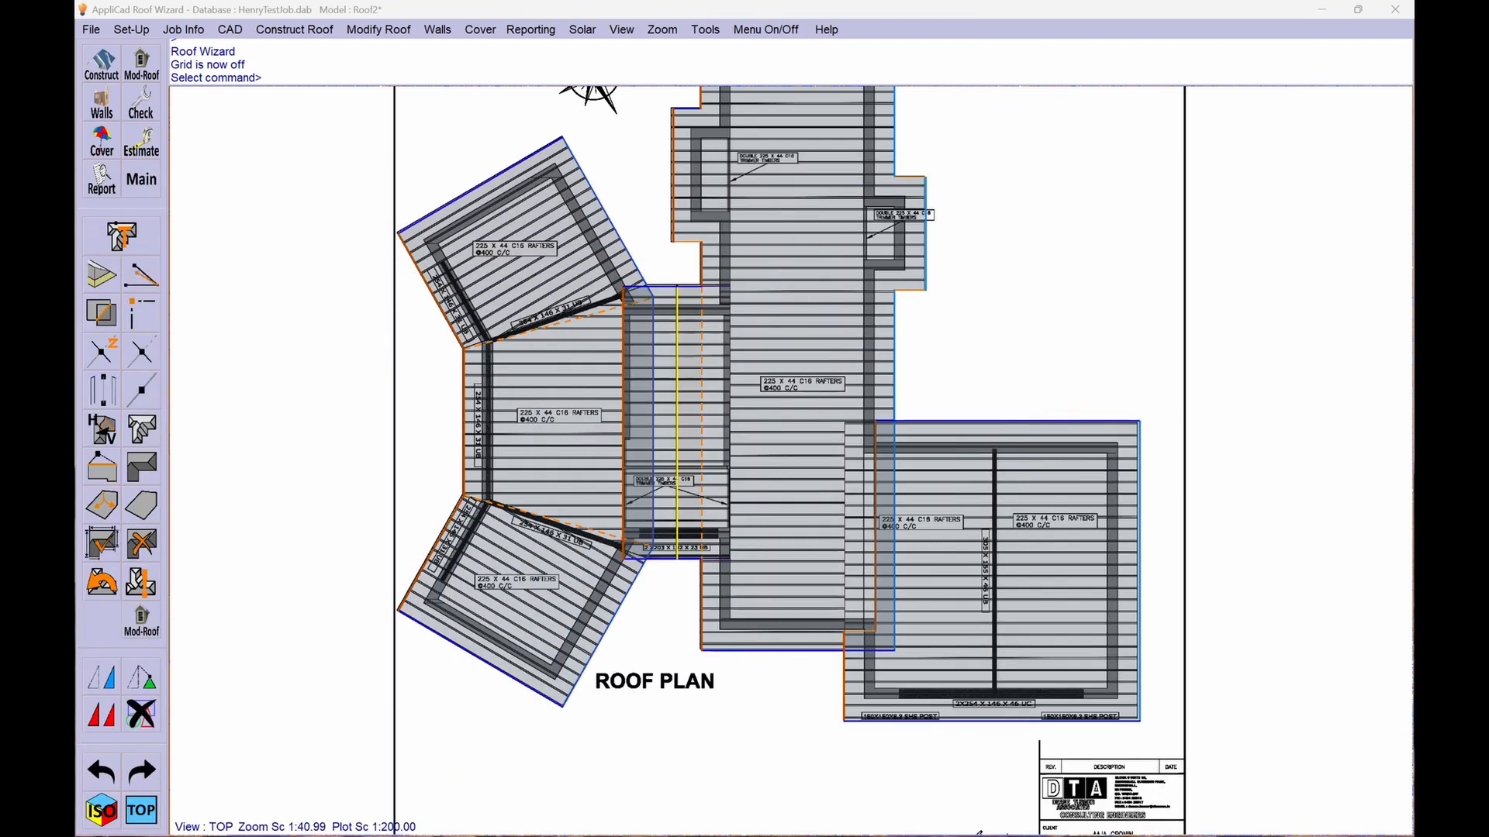
pyautogui.click(103, 811)
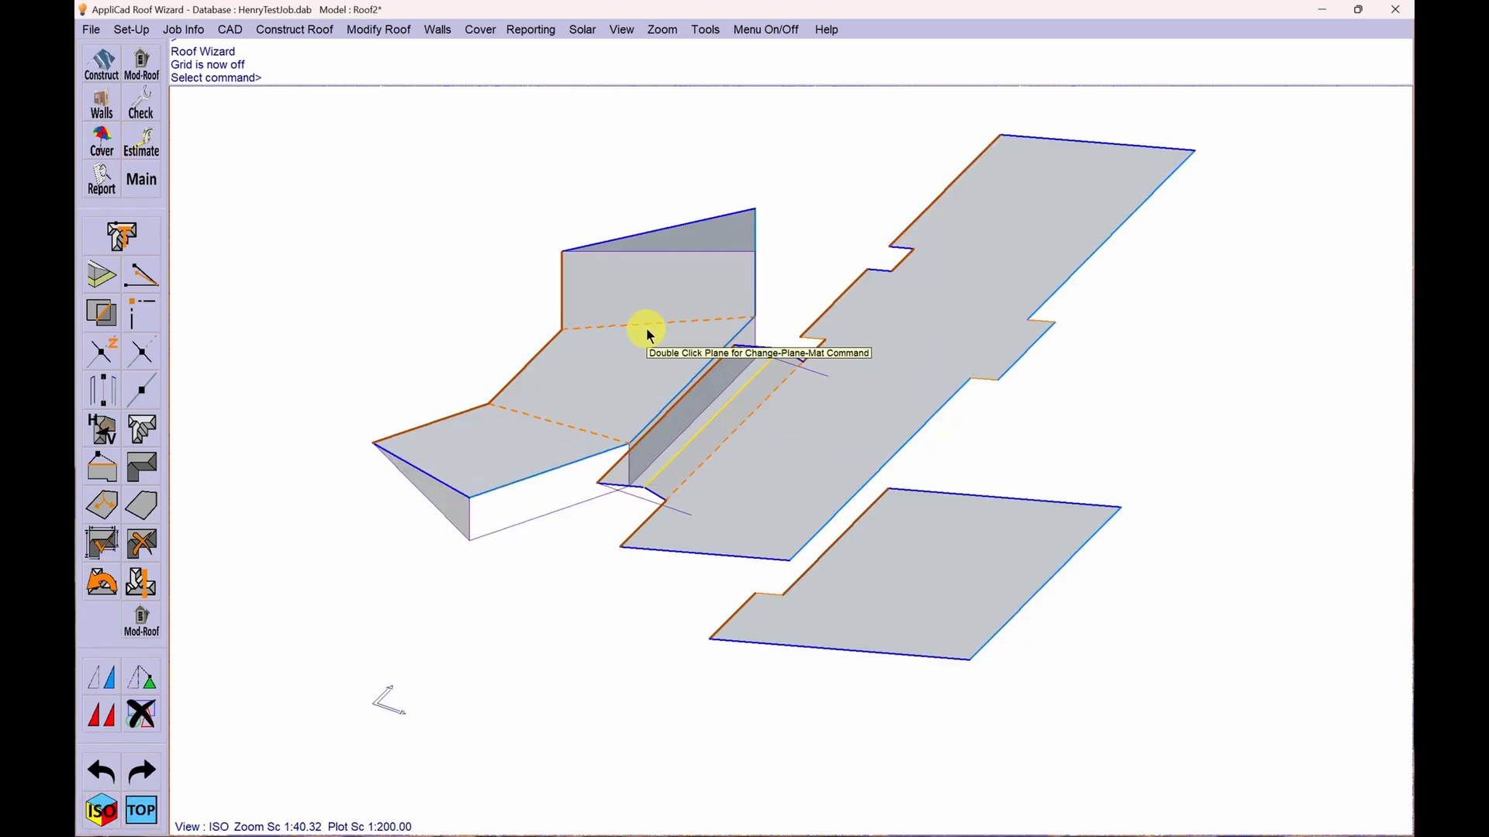
pyautogui.moveTo(75, 225); pyautogui.dragTo(755, 110)
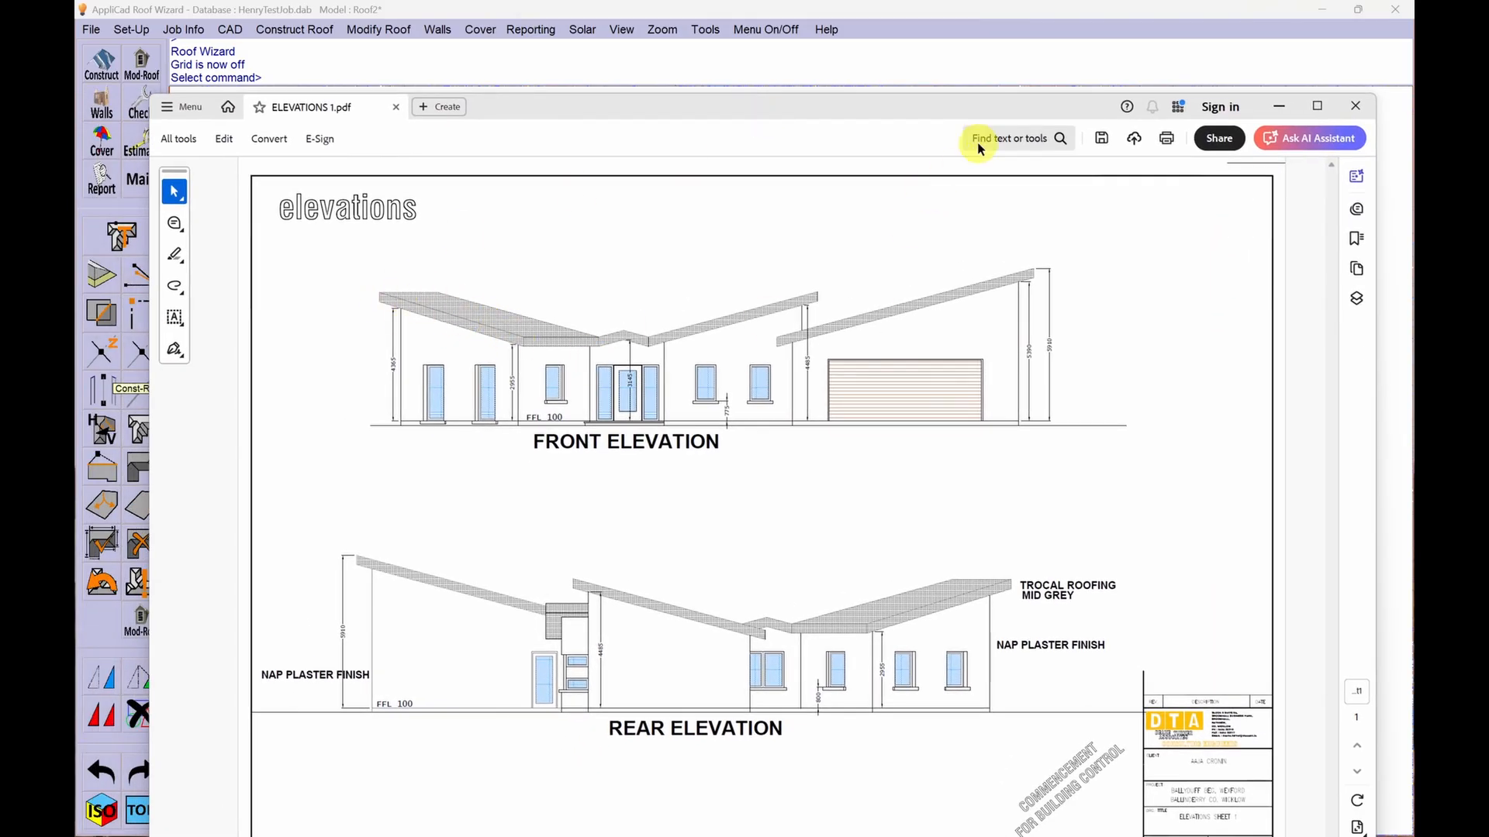
pyautogui.moveTo(999, 111); pyautogui.dragTo(23, 242)
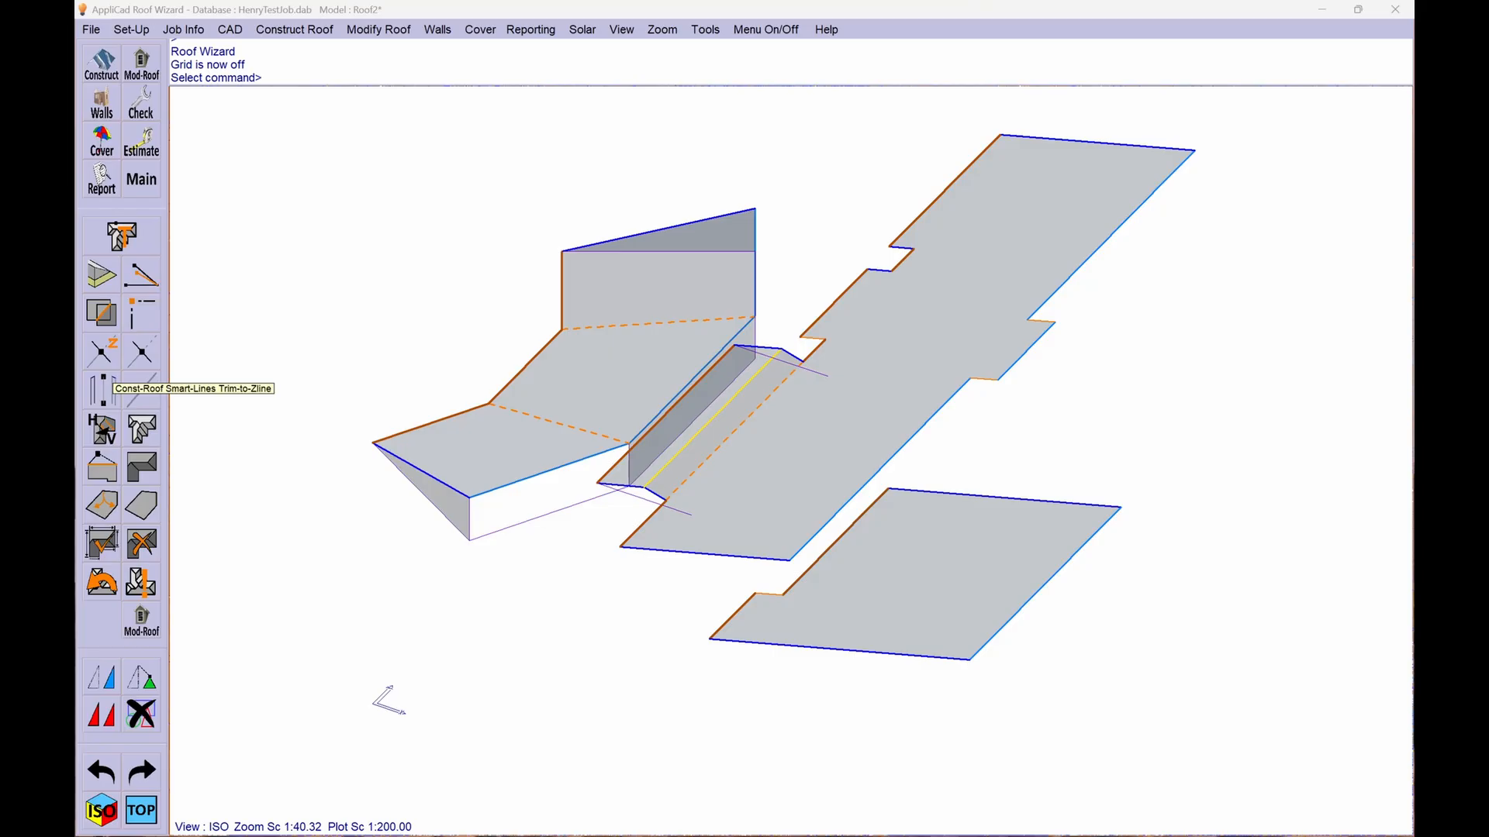
# - Delete the roof planes over the angled three-part wing, enclosing the whole wing in an inside selection window
pyautogui.click(141, 810)
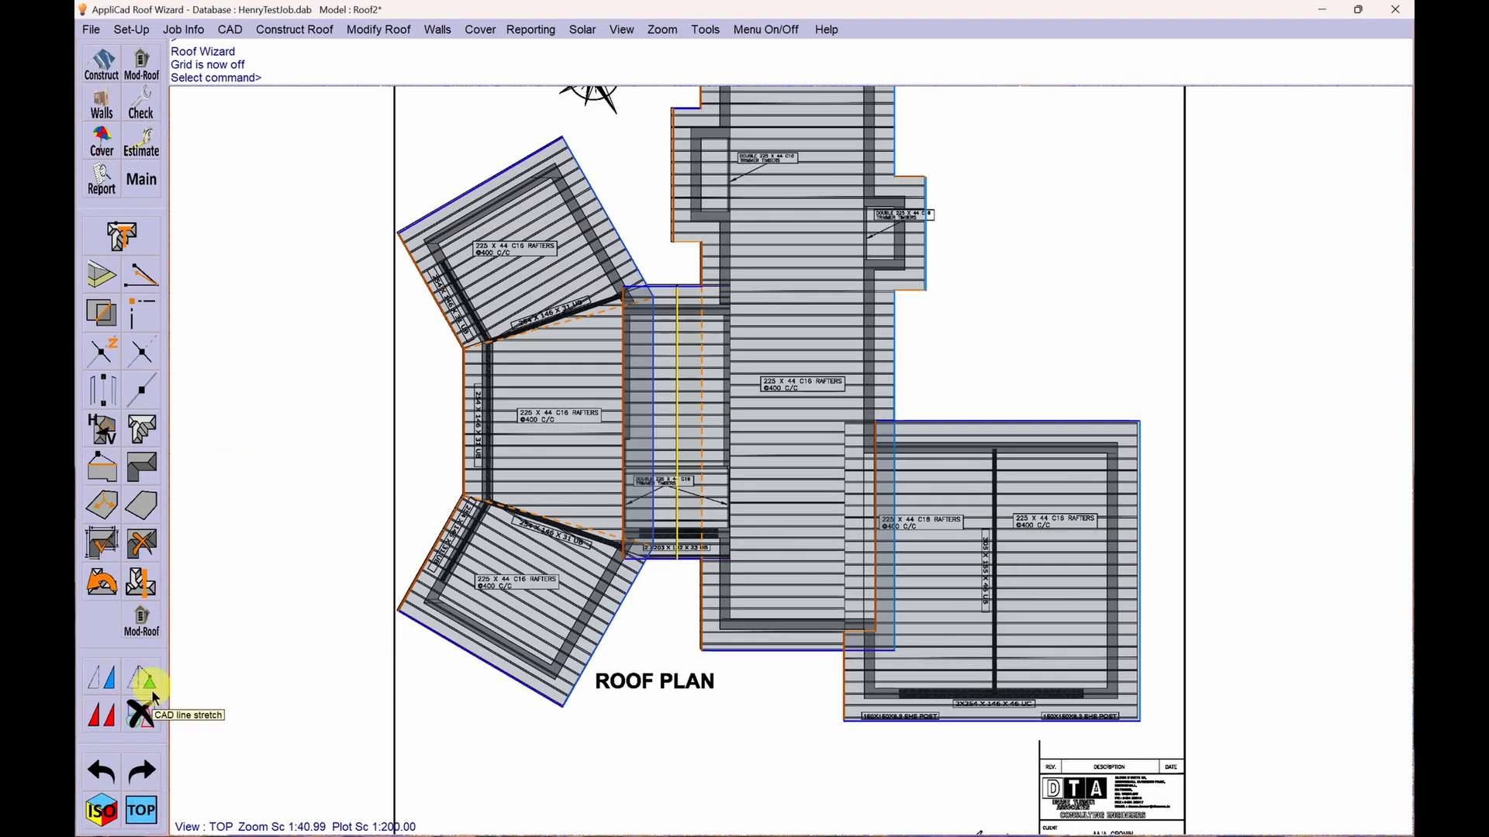
pyautogui.click(144, 721)
pyautogui.click(357, 126)
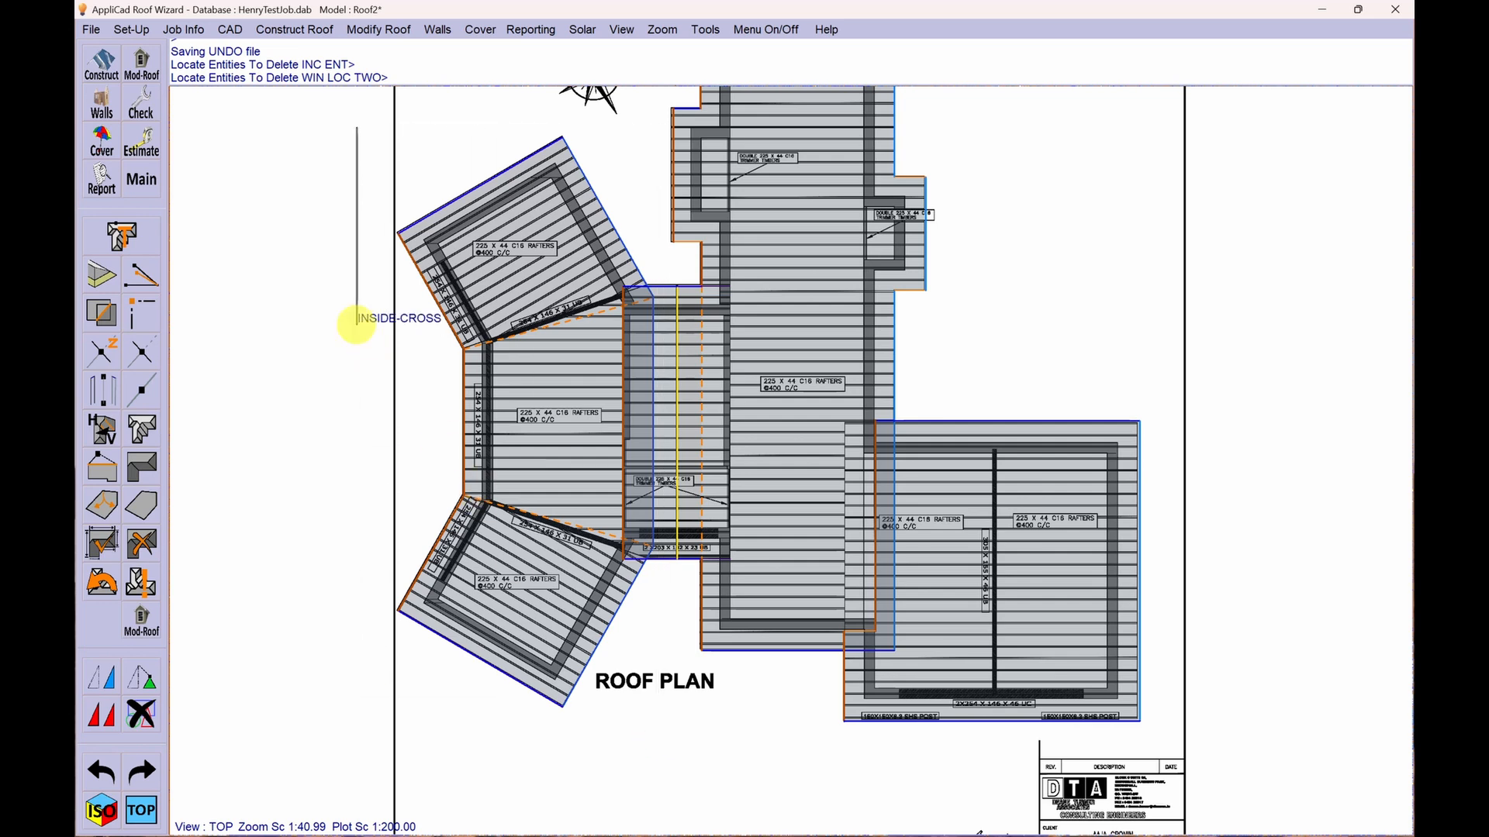
pyautogui.click(355, 326)
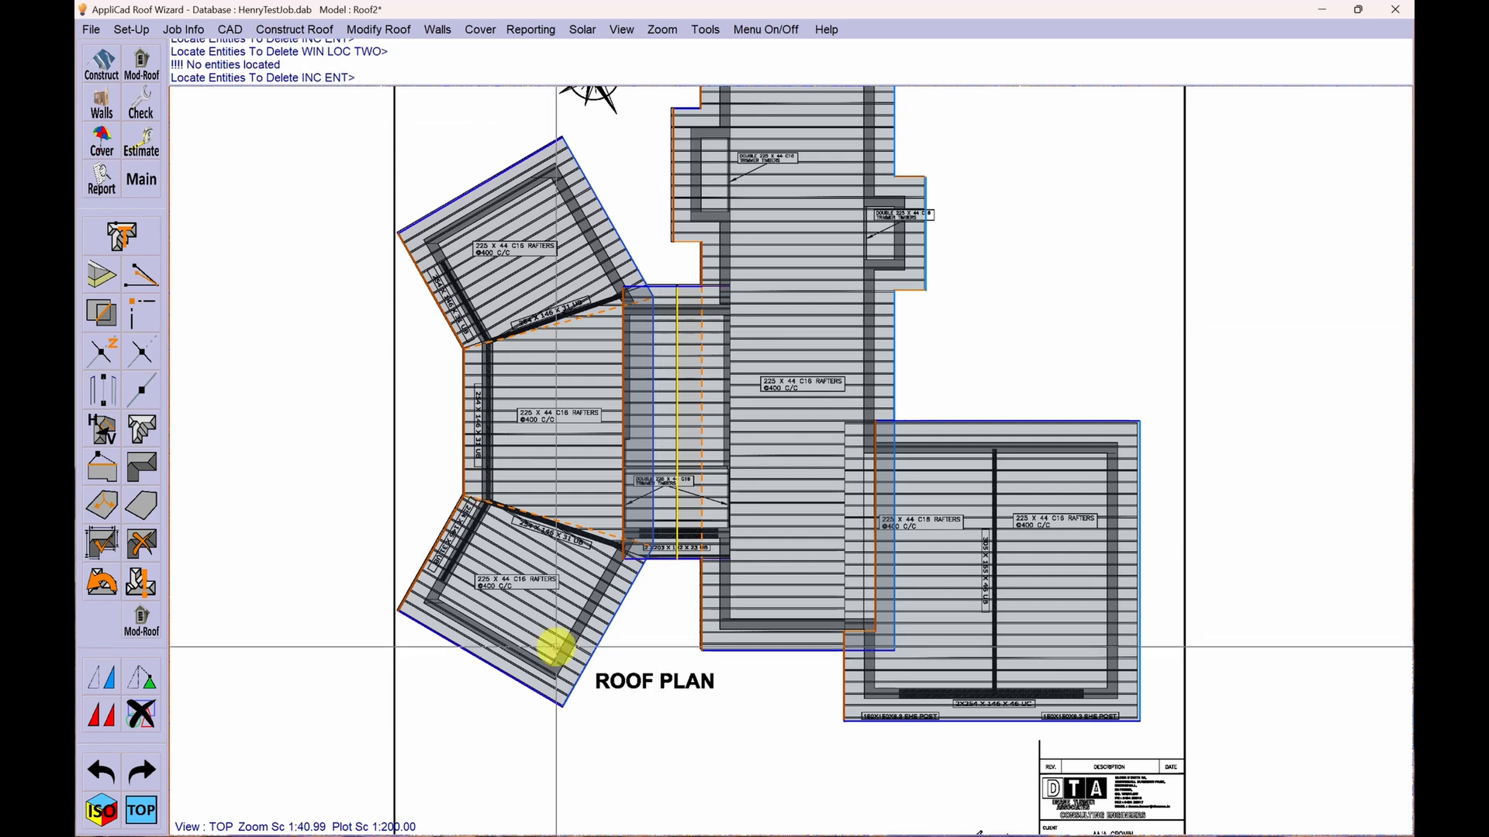
pyautogui.click(665, 730)
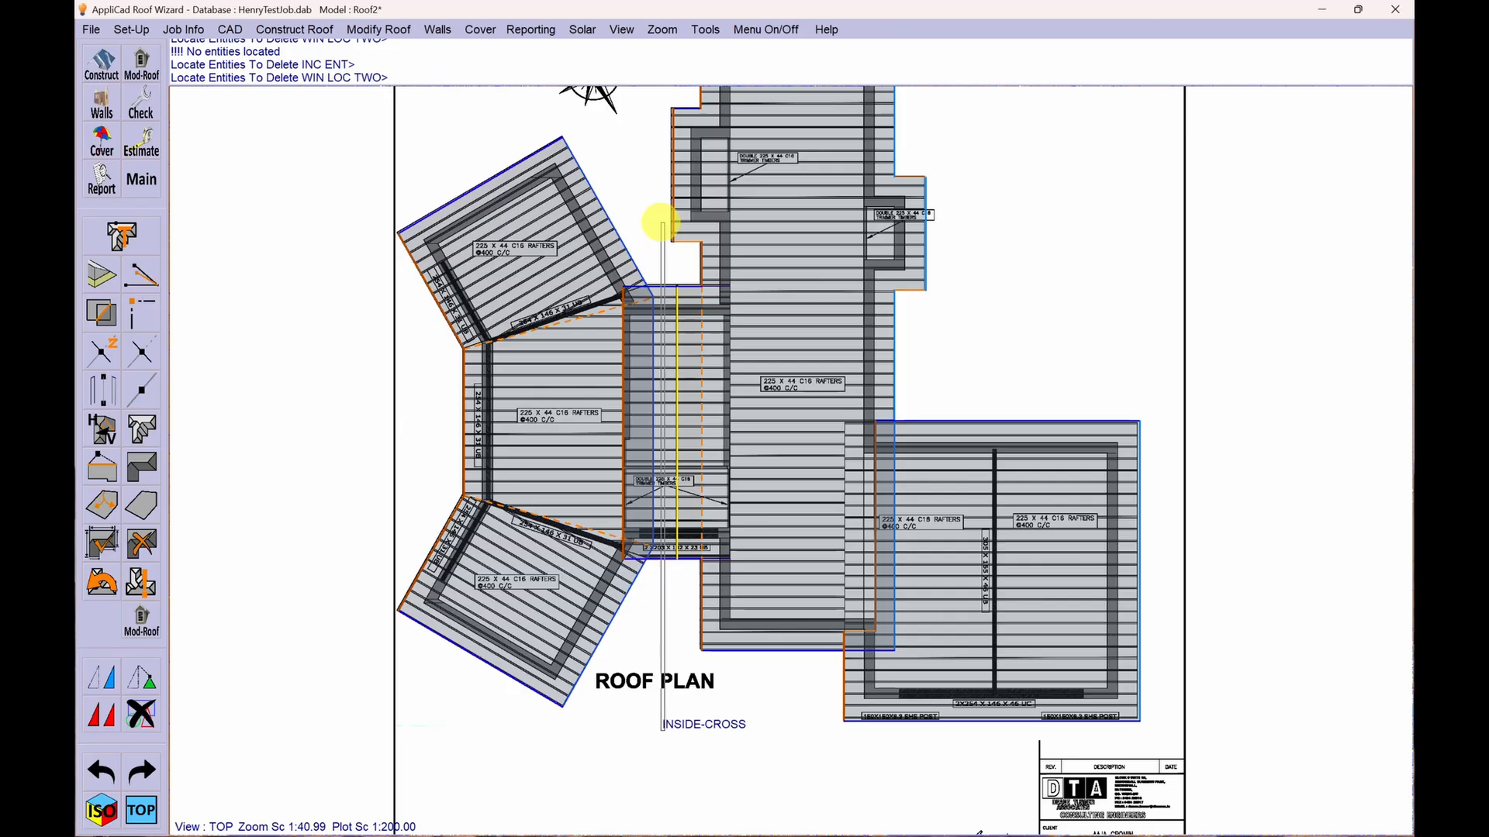
pyautogui.click(682, 748)
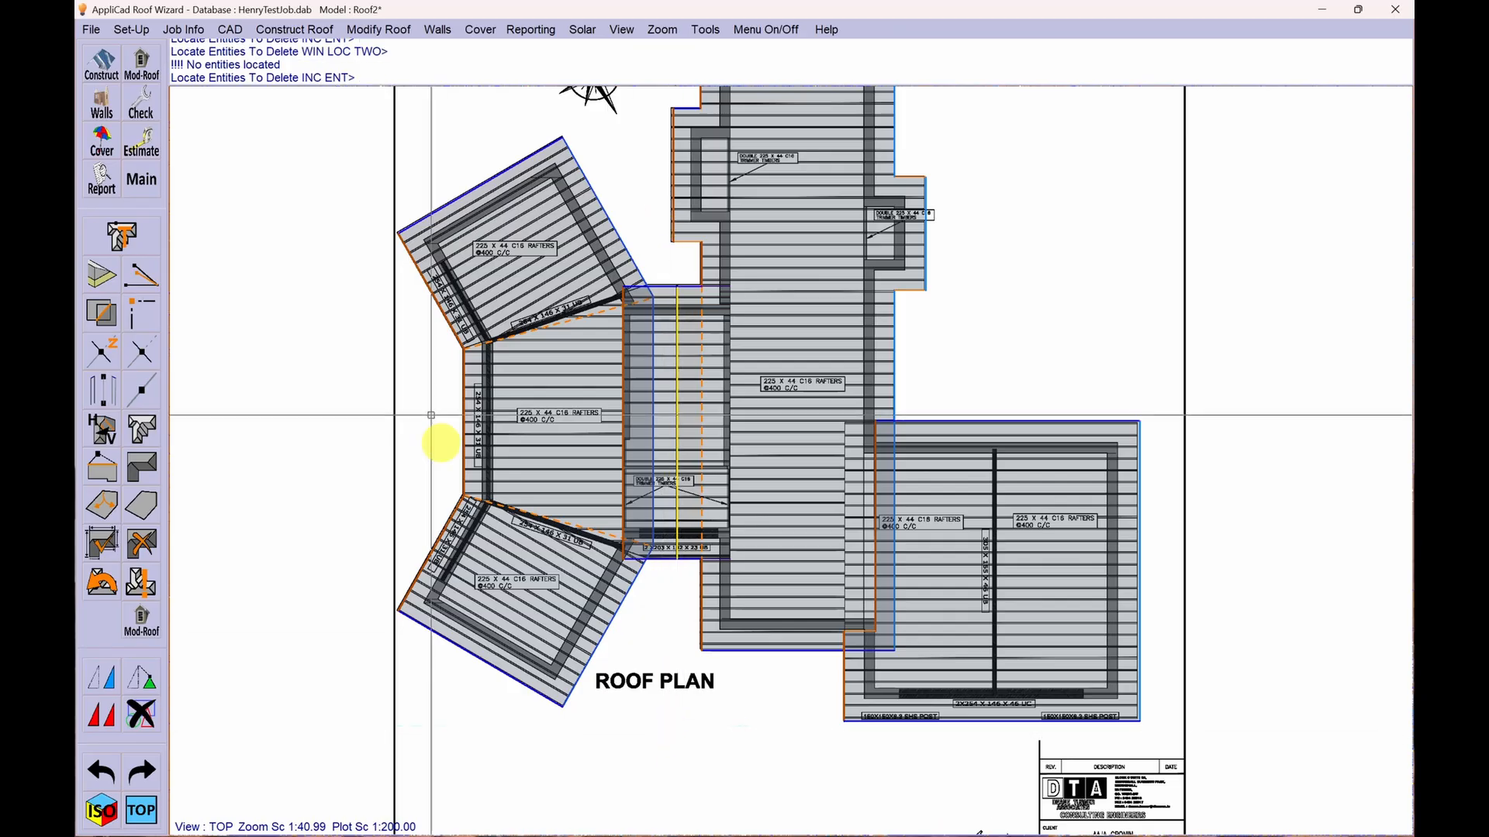
pyautogui.click(337, 126)
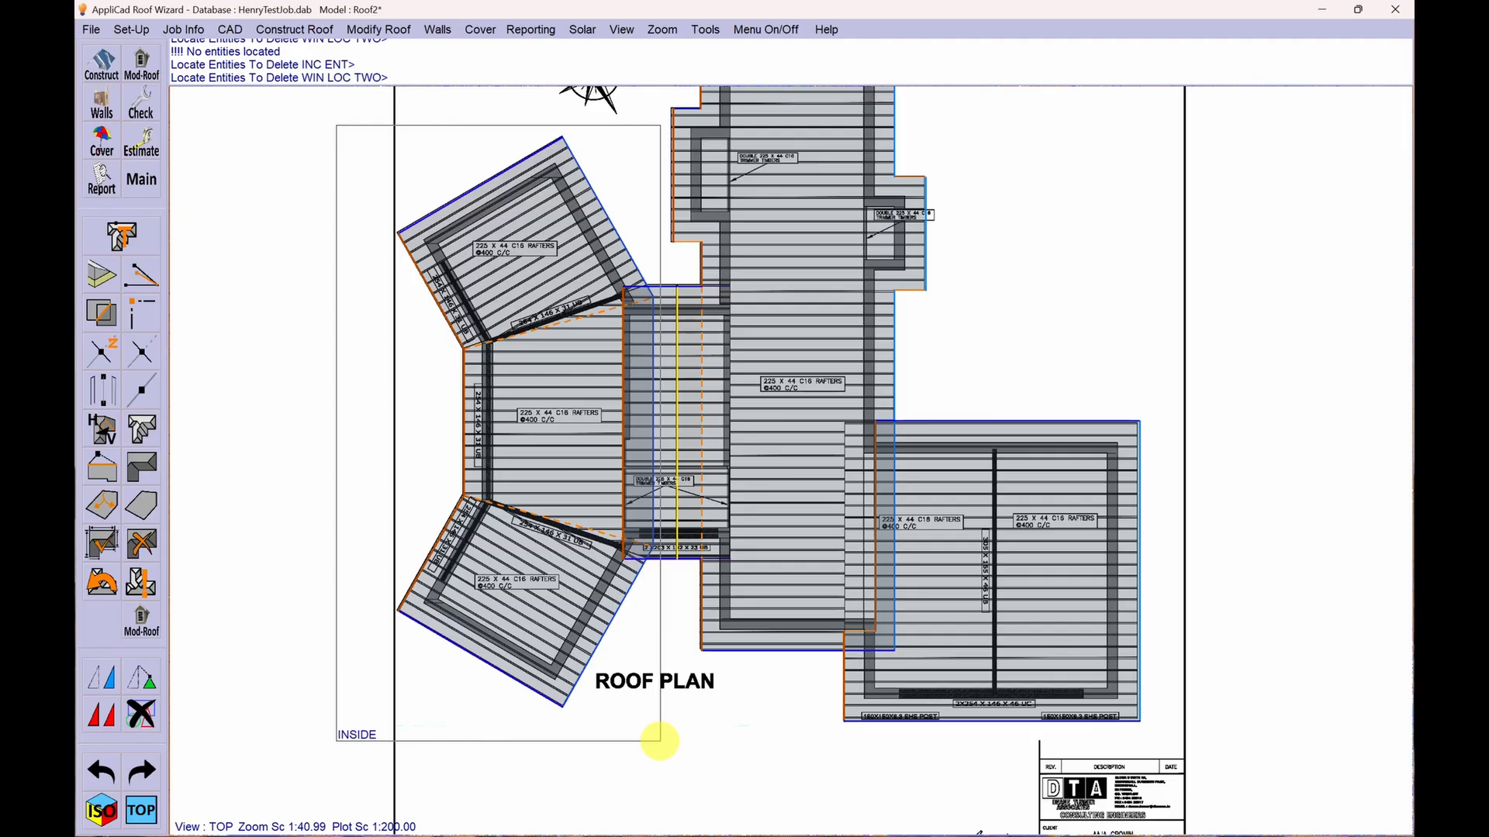
pyautogui.click(659, 741)
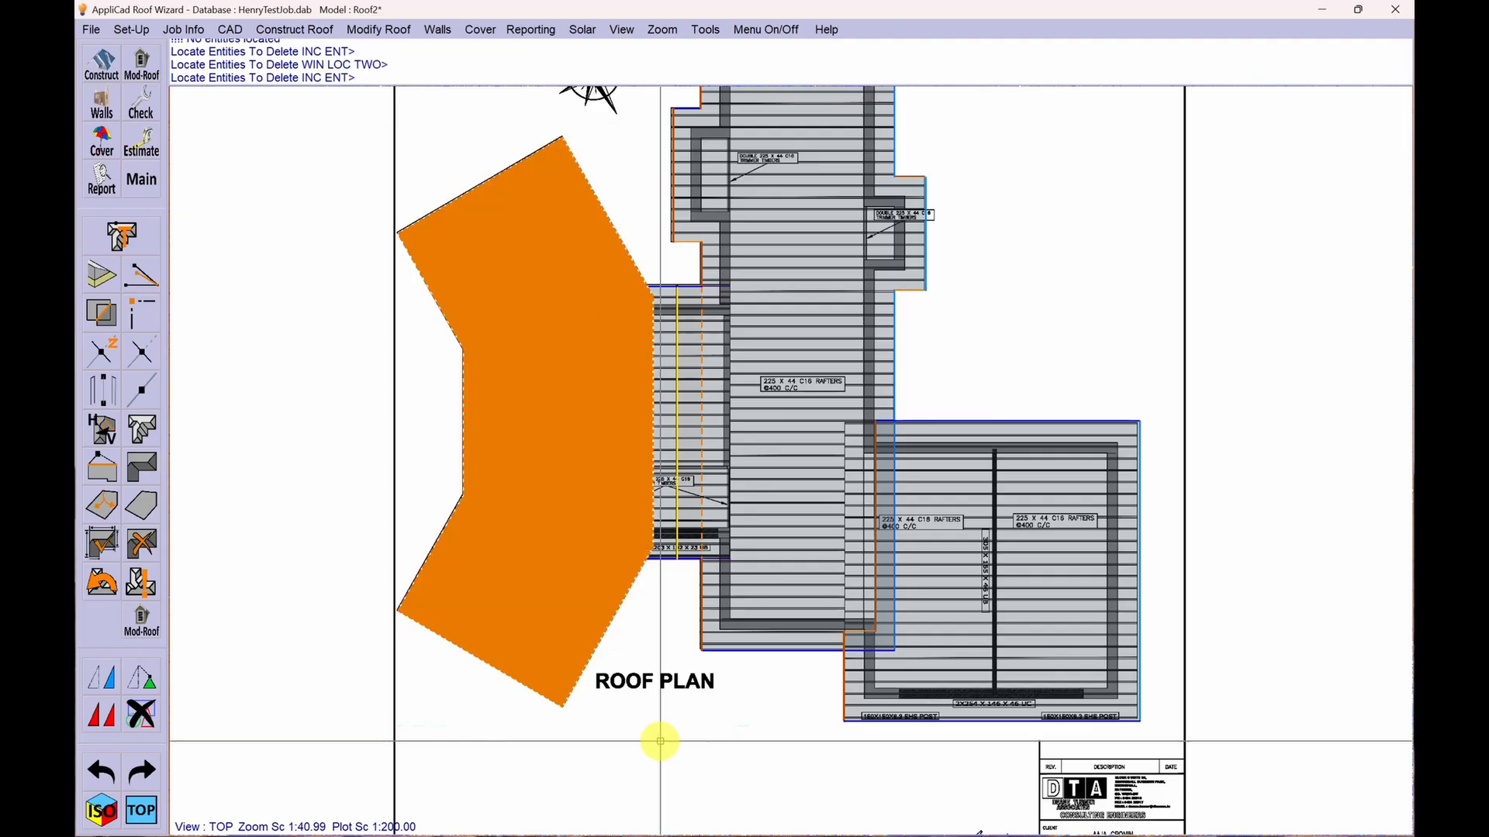
pyautogui.rightClick(654, 686)
pyautogui.press('Return')
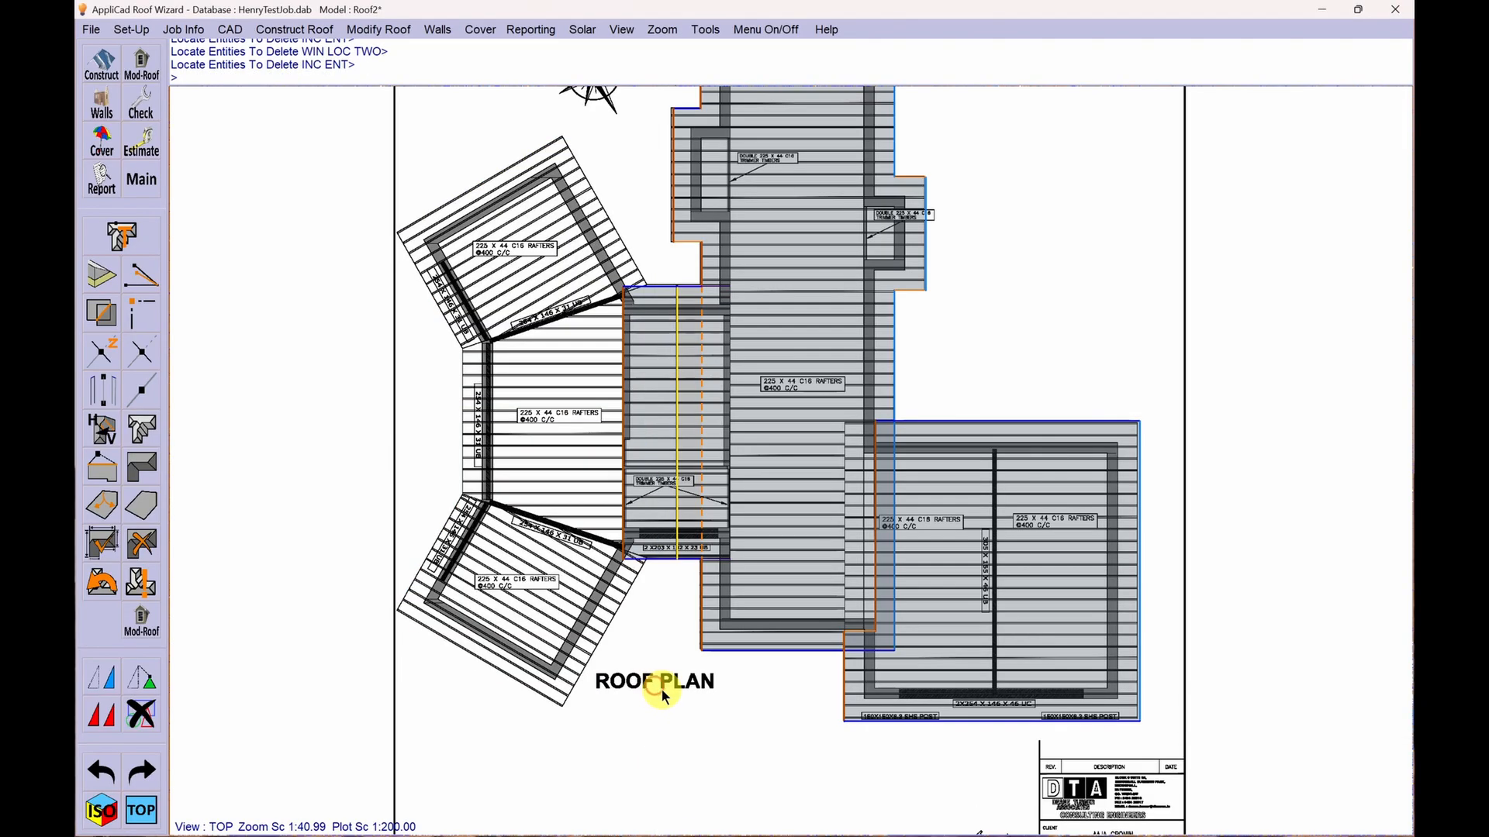
pyautogui.click(101, 810)
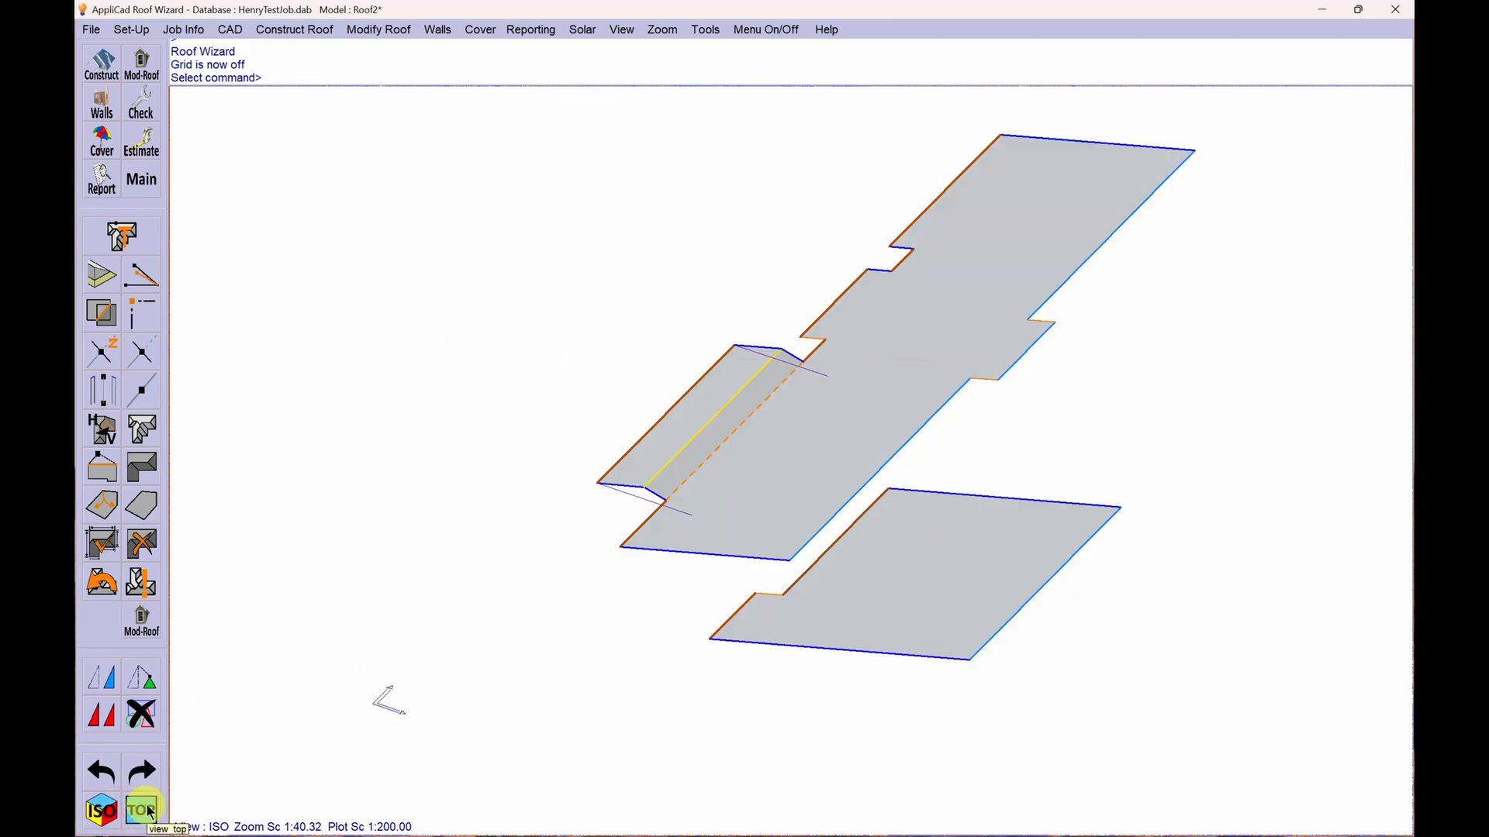
pyautogui.click(141, 810)
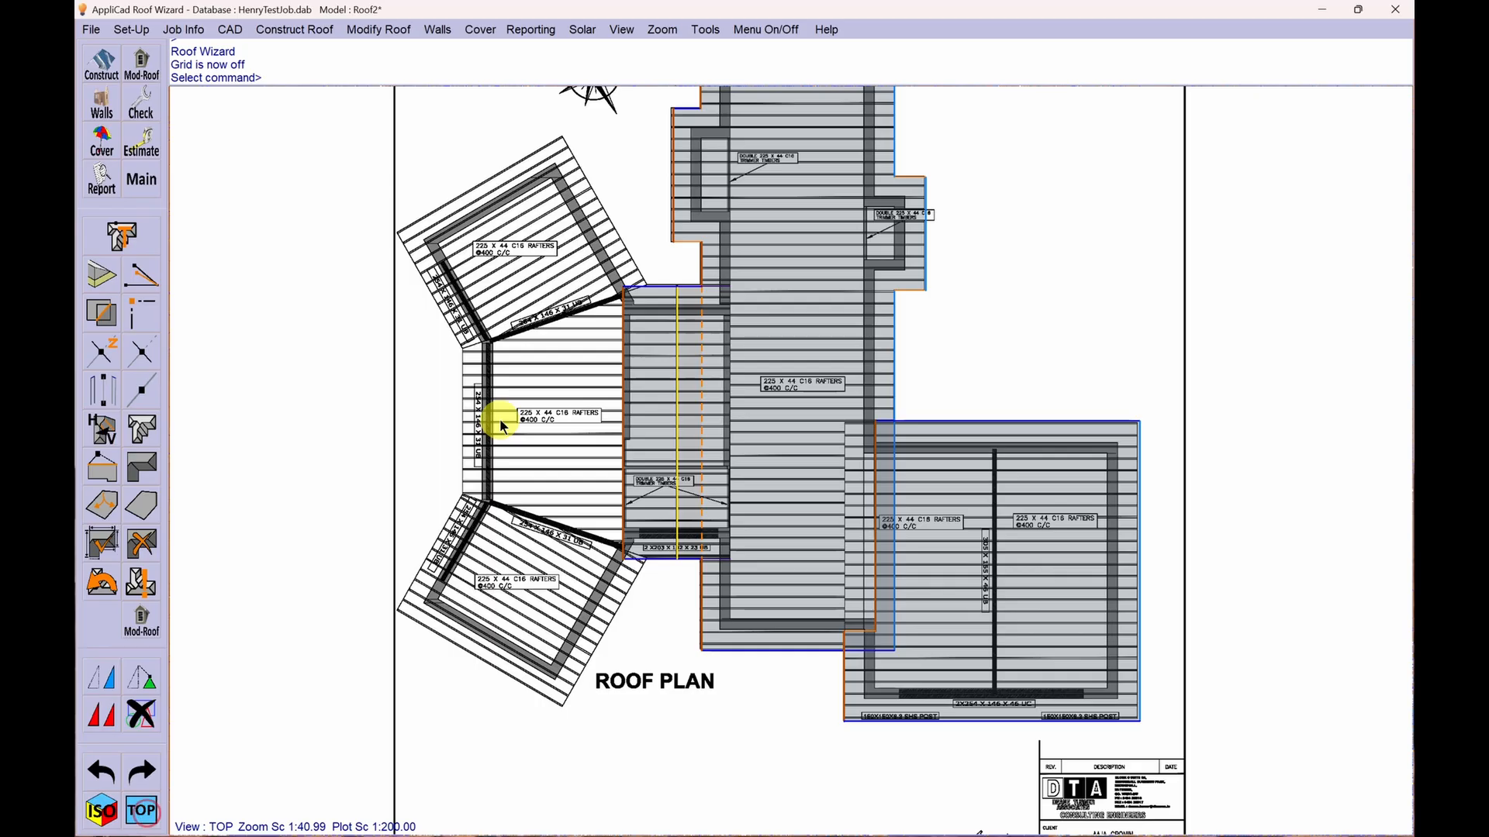
# - Recover the roof outline saved 29/07/2025 at 20:21:52, keep the existing roof entities, and open the outline for changes
pyautogui.click(101, 581)
pyautogui.moveTo(1307, 298)
pyautogui.mouseDown()
pyautogui.moveTo(1046, 155)
pyautogui.moveTo(1060, 225)
pyautogui.mouseUp()
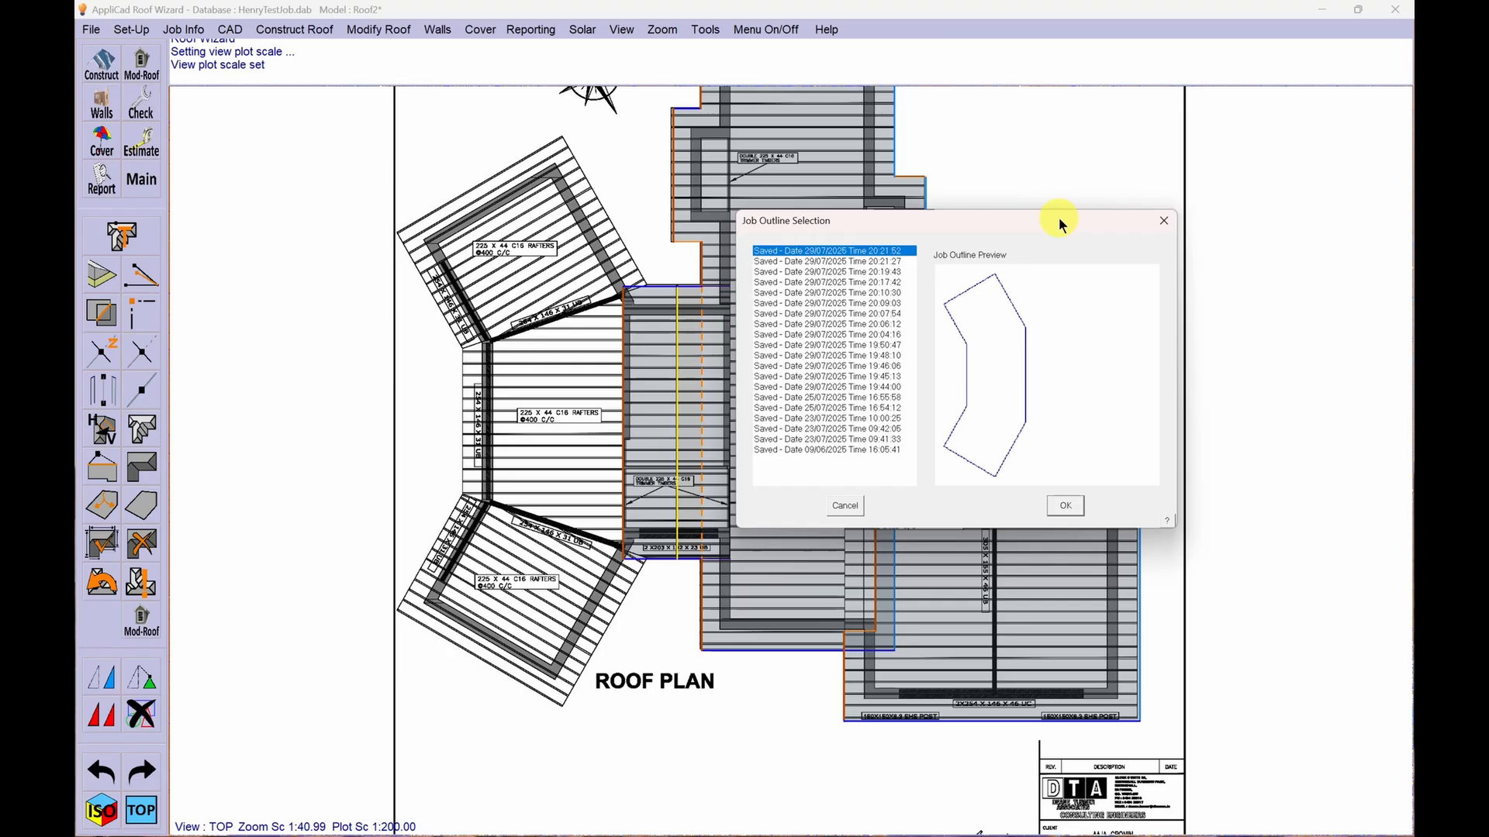
pyautogui.click(1065, 506)
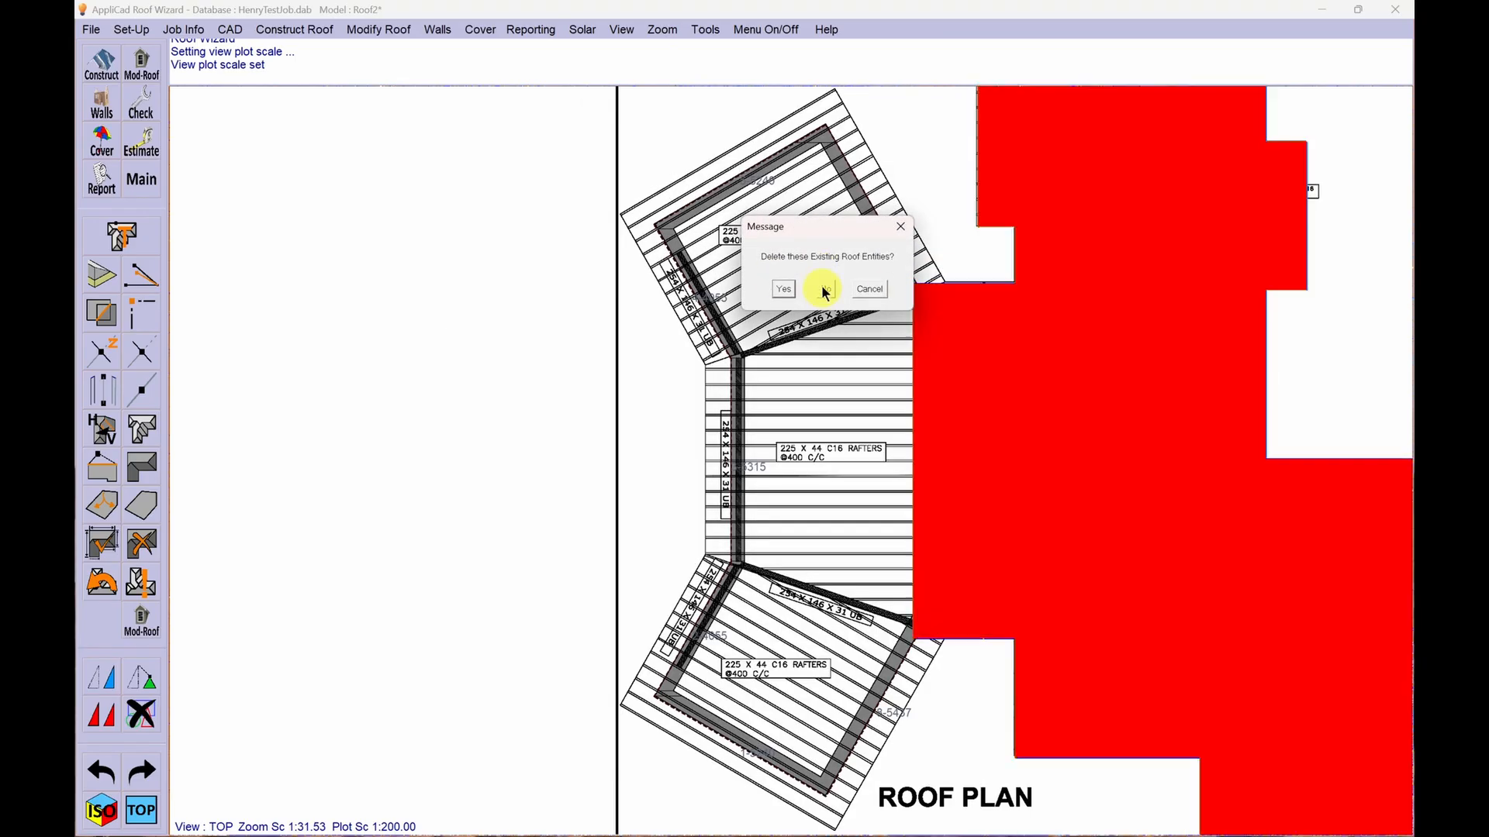
pyautogui.click(824, 289)
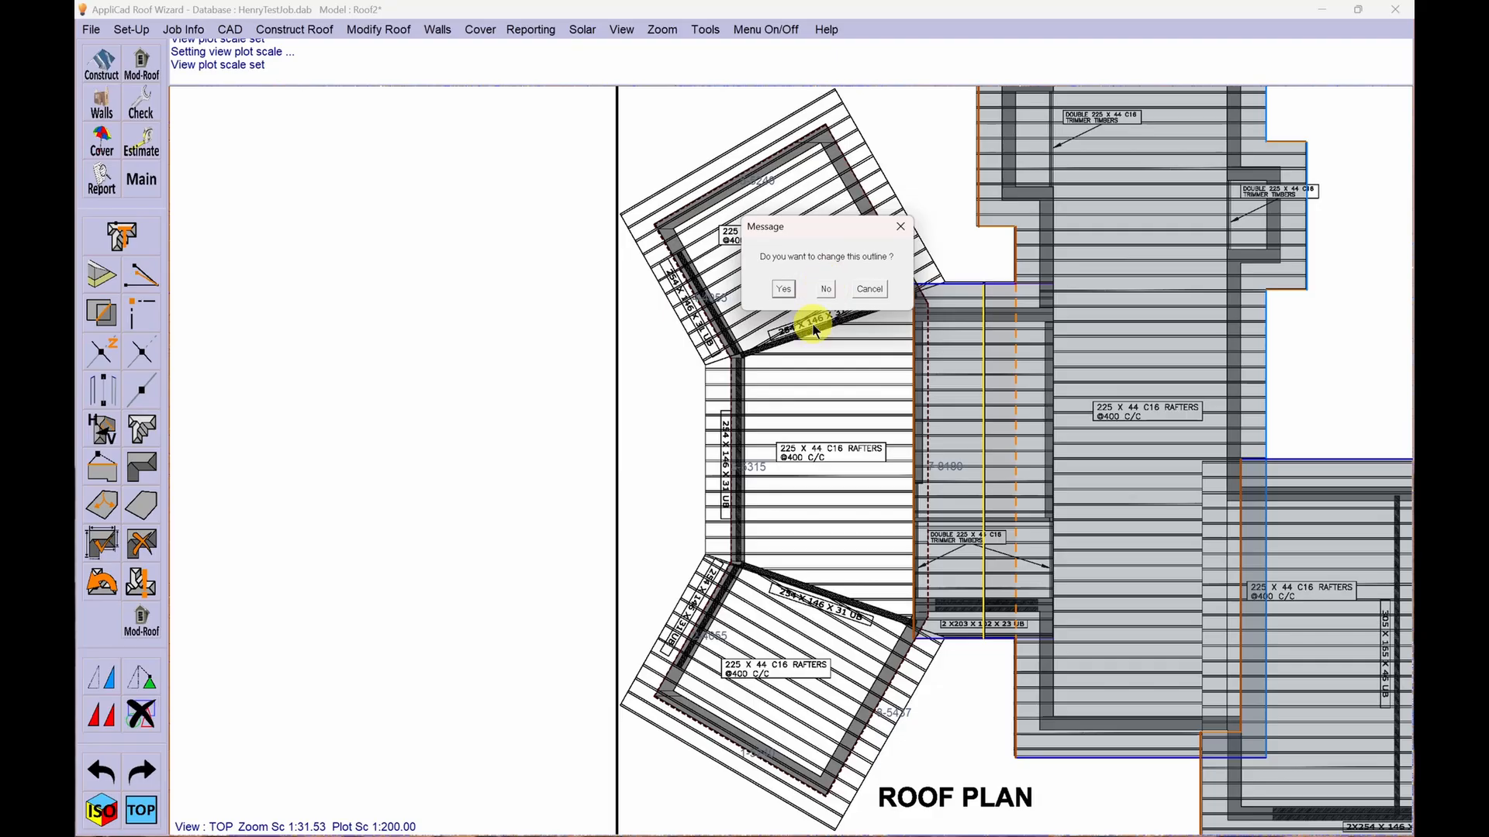
pyautogui.click(784, 290)
pyautogui.moveTo(844, 225)
pyautogui.mouseDown()
pyautogui.moveTo(588, 227)
pyautogui.moveTo(507, 193)
pyautogui.mouseUp()
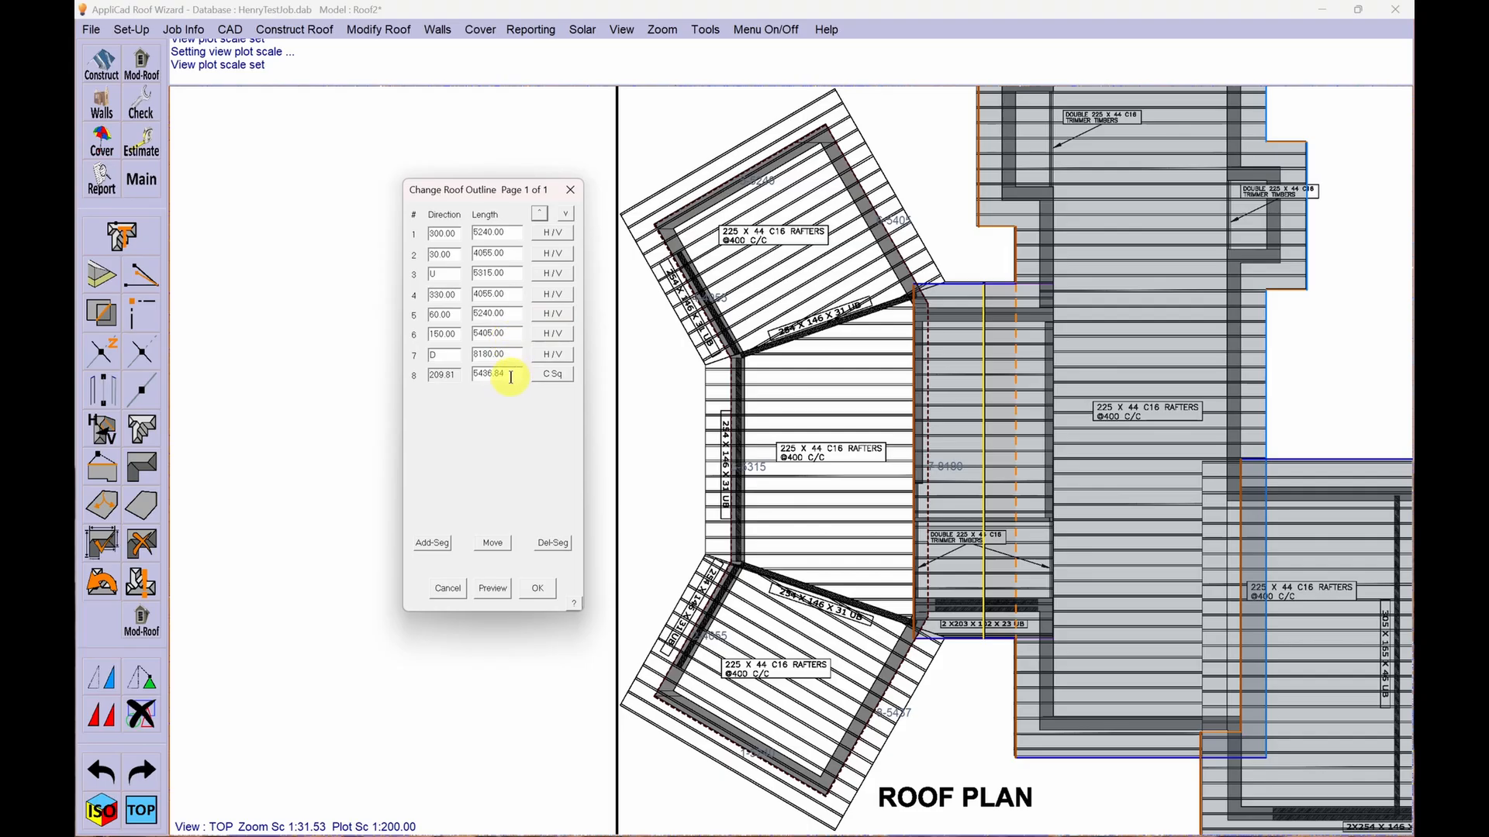
# - Try to set the length of the closing segment 8 to 5405 and preview the outline
pyautogui.moveTo(509, 373); pyautogui.dragTo(483, 374)
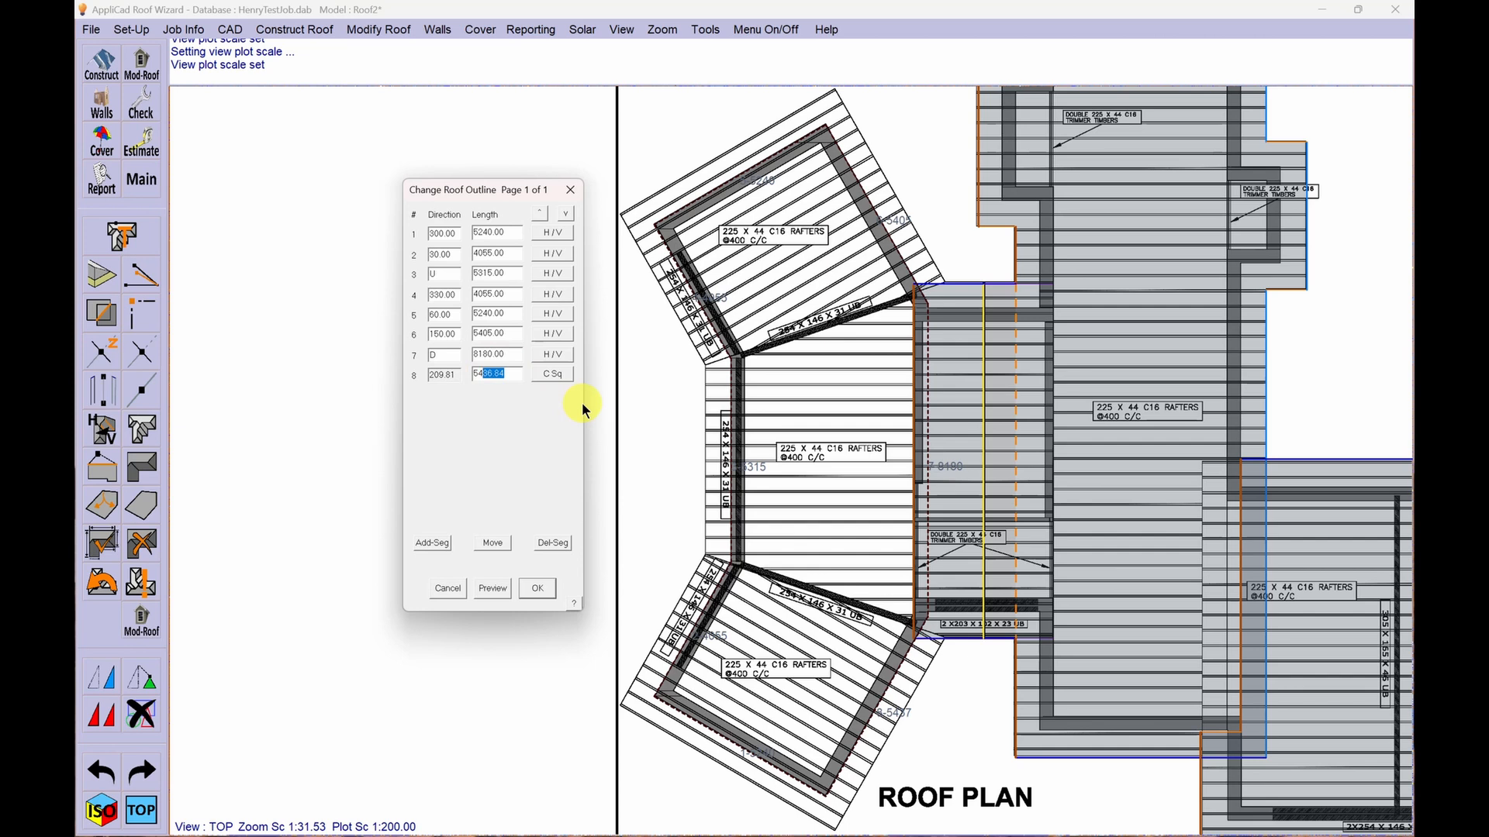
pyautogui.write('05')
pyautogui.click(488, 588)
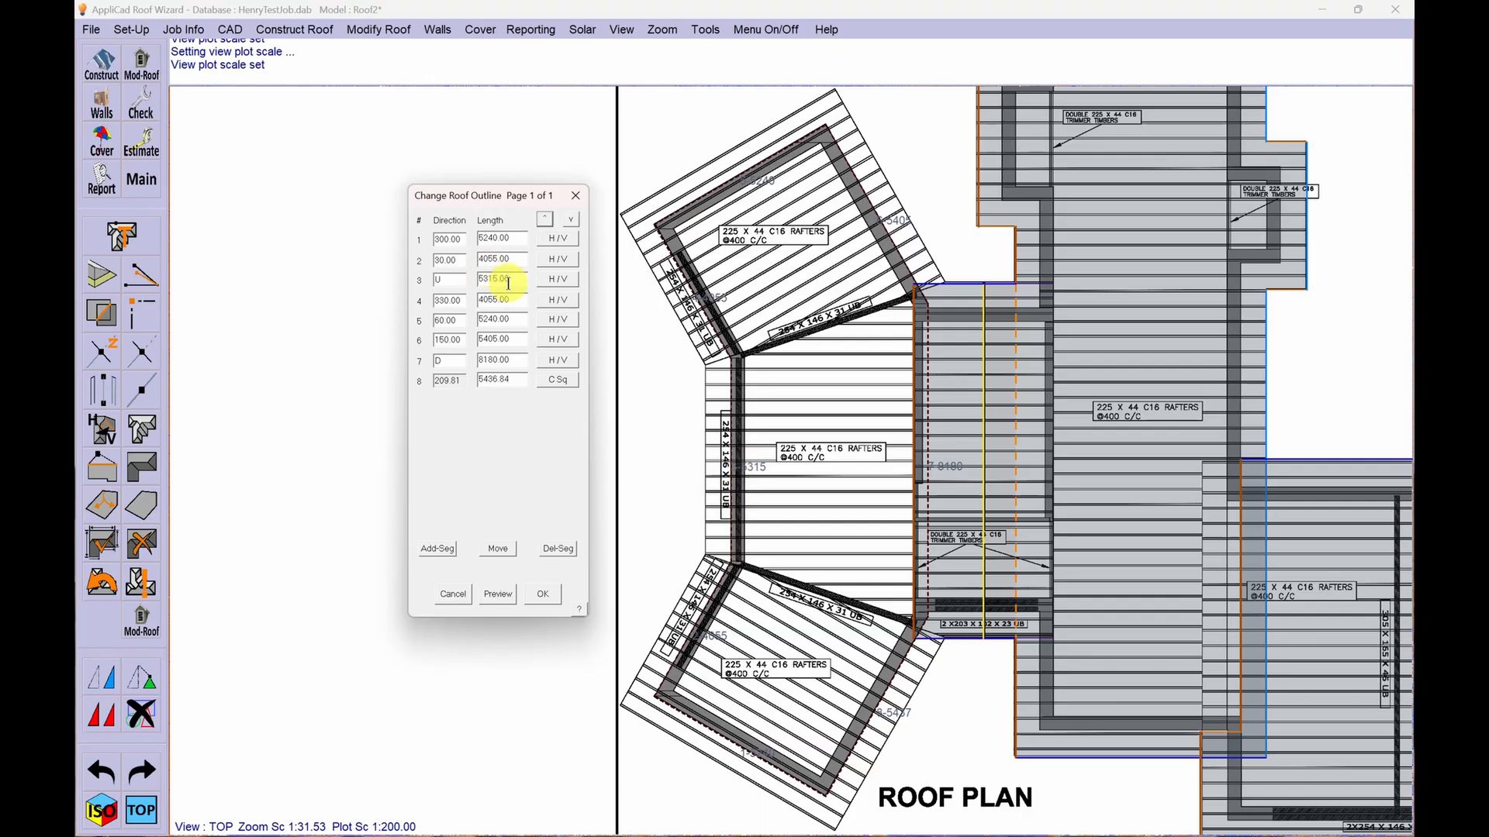
# - Try lengths of 5300 and 5290 for outline segment 3, previewing the outline with each value
pyautogui.moveTo(510, 279); pyautogui.dragTo(491, 279)
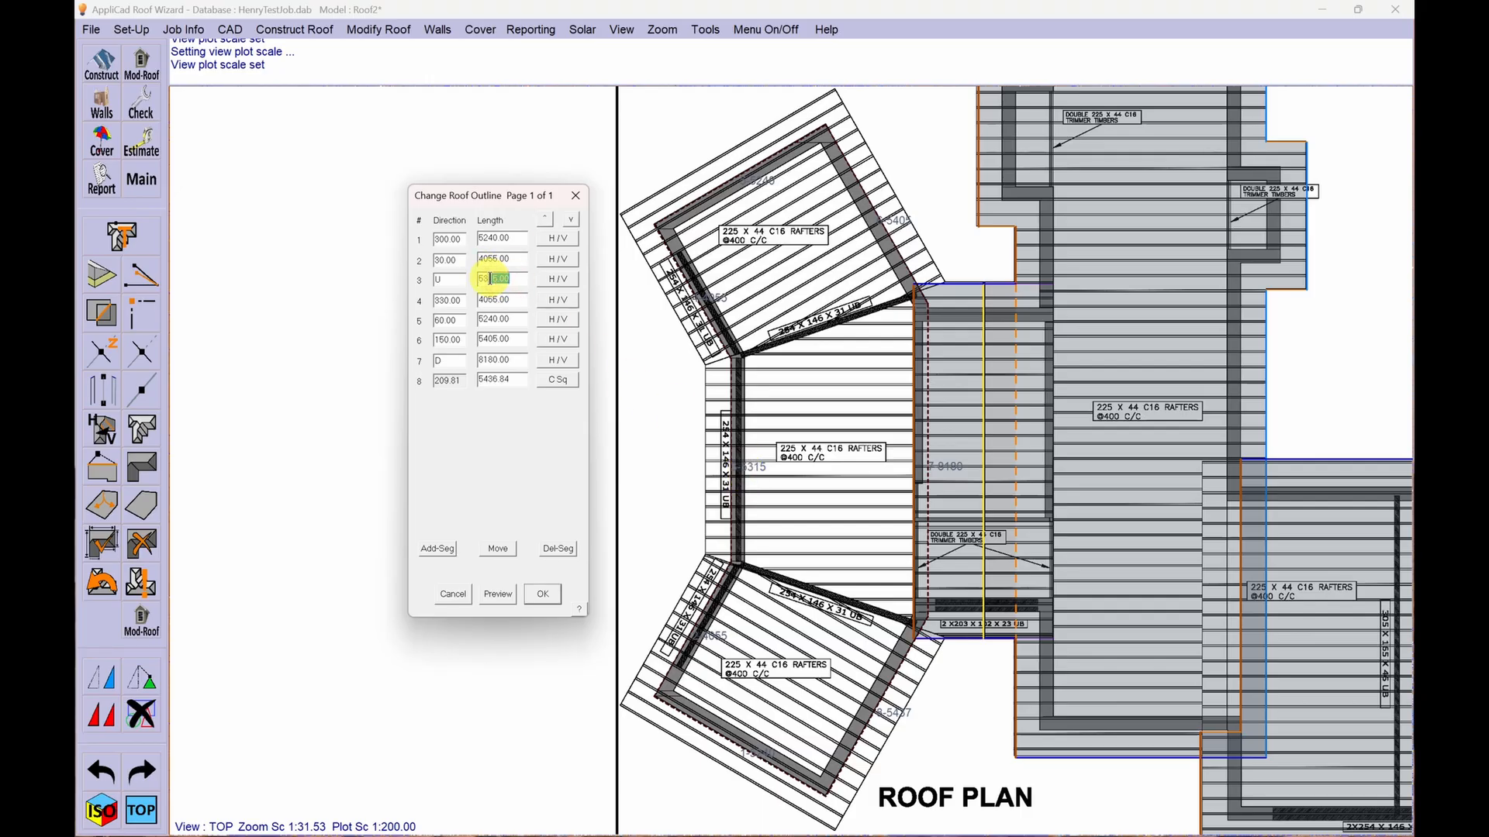
pyautogui.write('00')
pyautogui.click(495, 594)
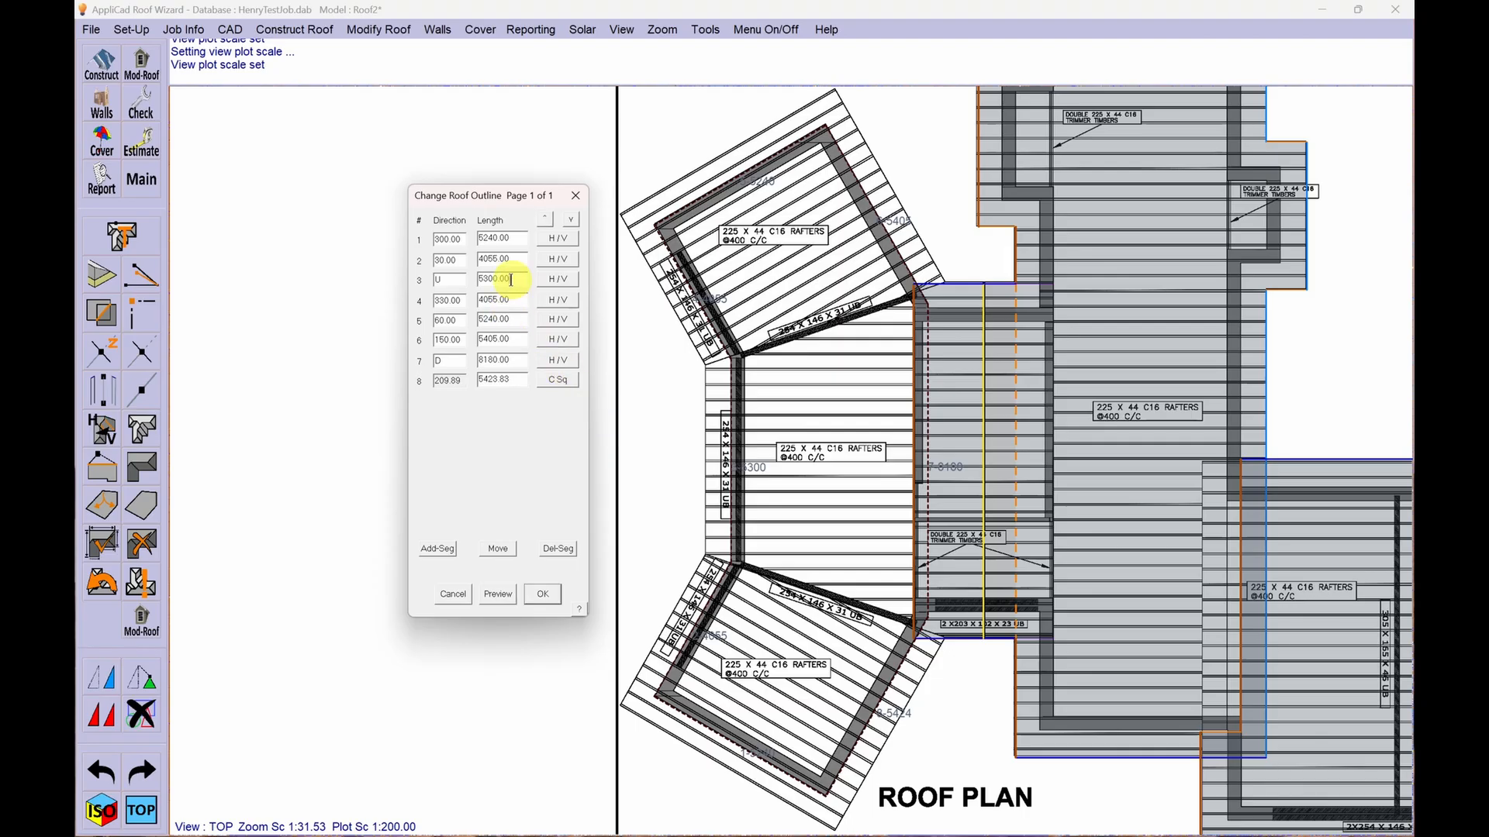
pyautogui.moveTo(511, 280); pyautogui.dragTo(458, 280)
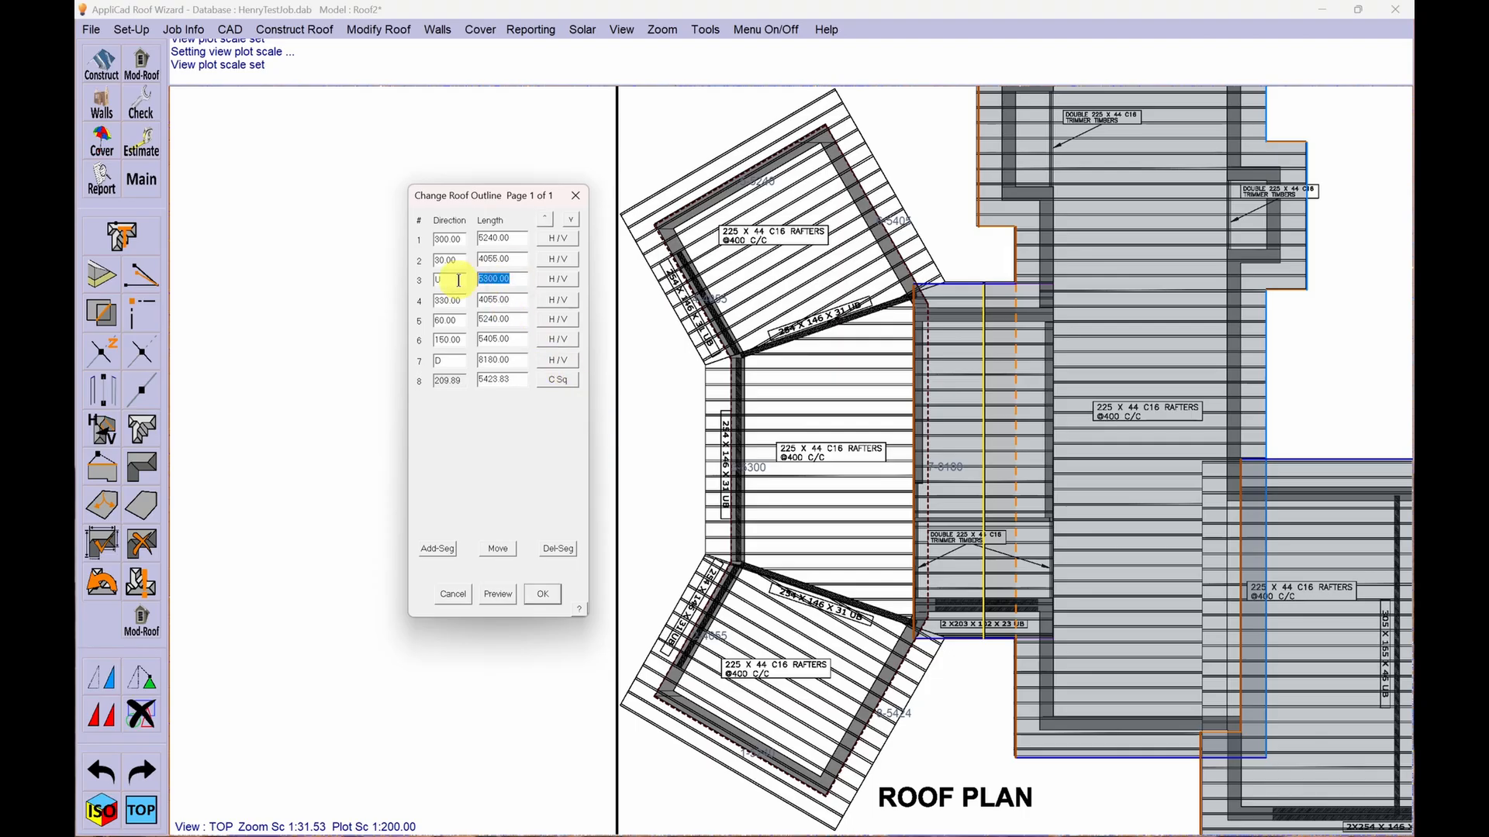
pyautogui.write('5290')
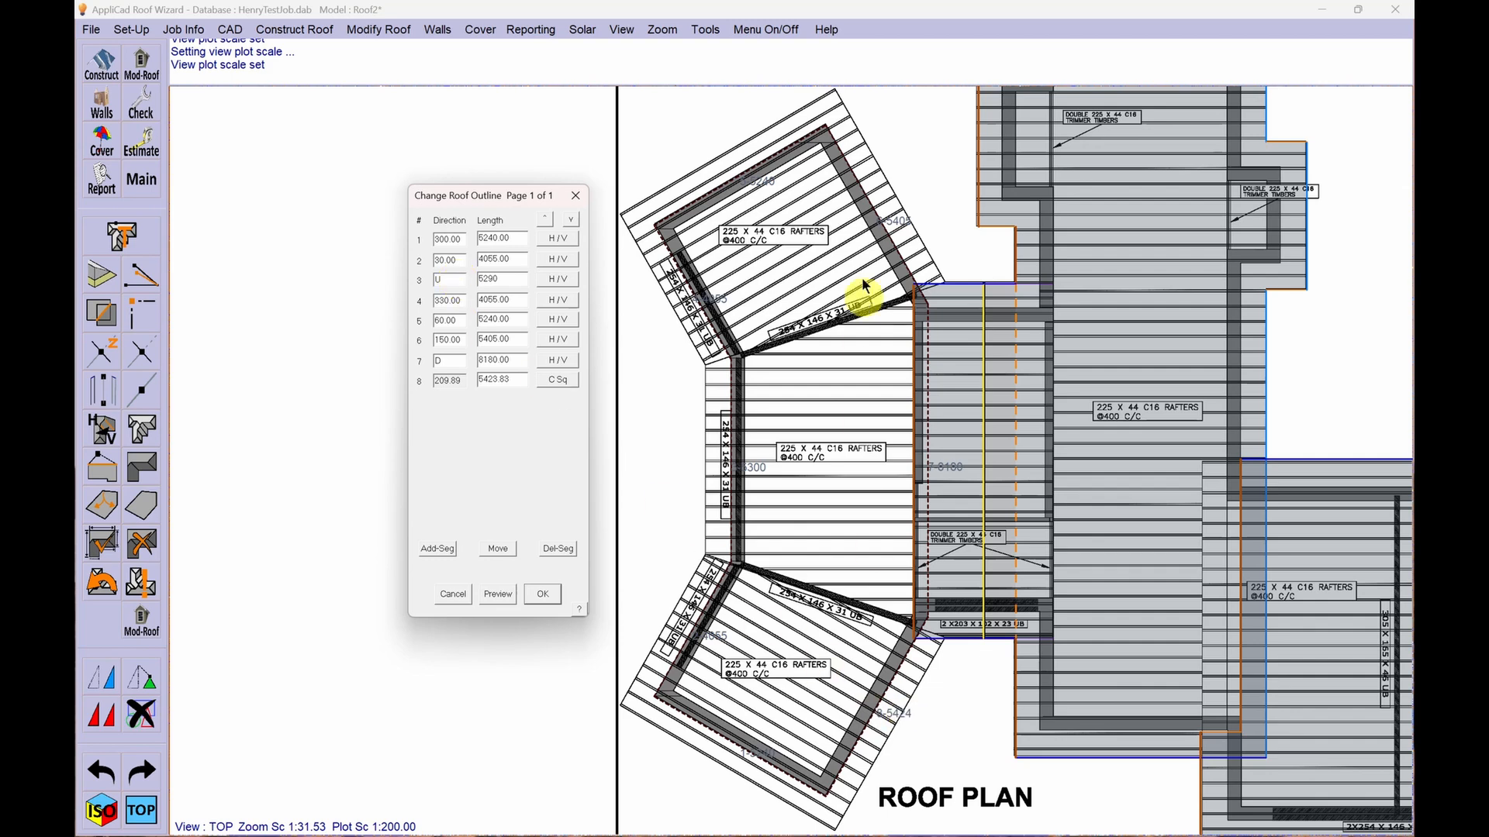
pyautogui.click(498, 594)
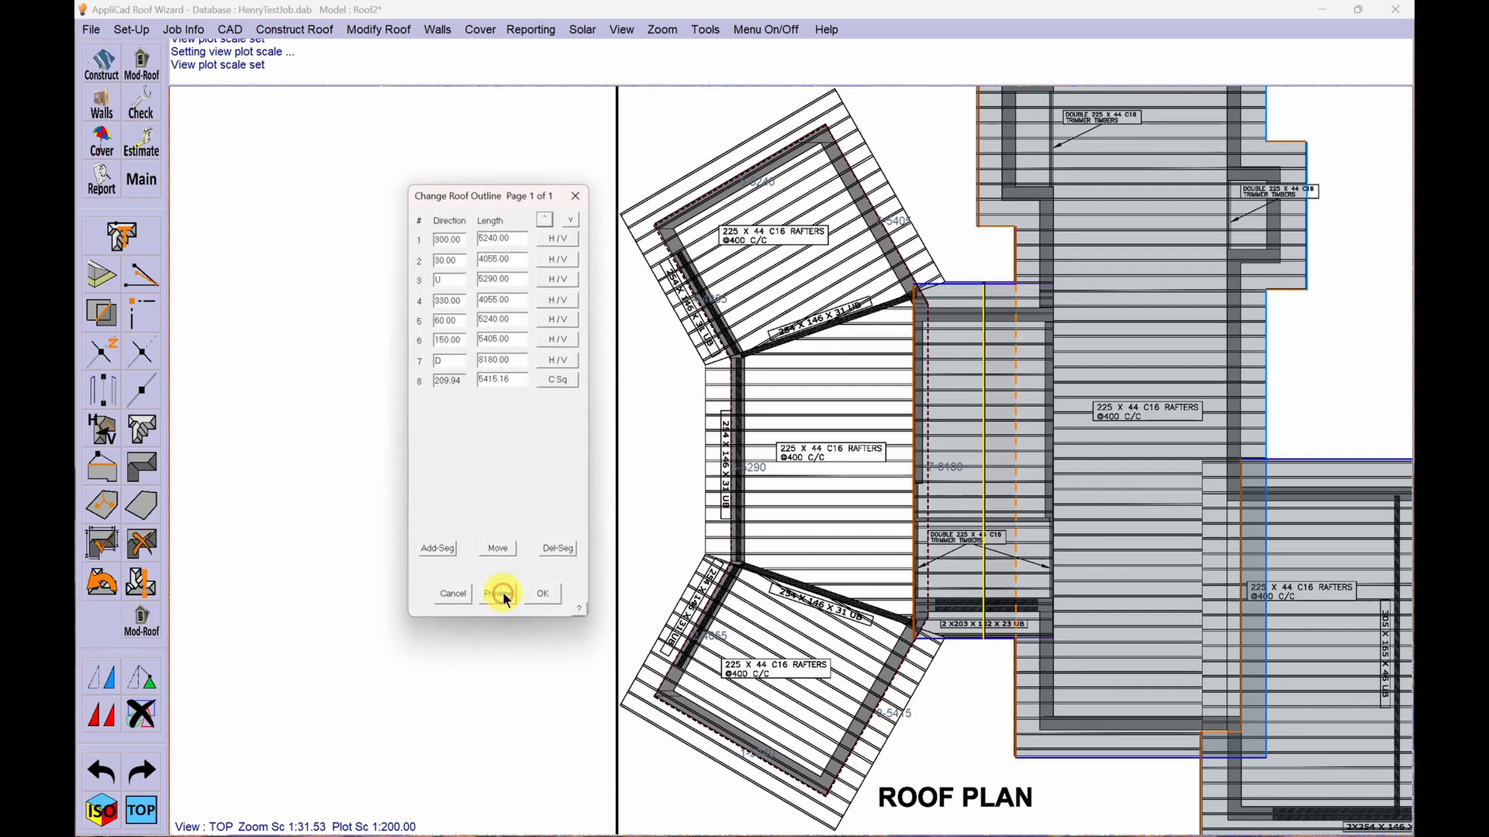
# - Try shorter lengths of 5280 and 5275 for outline segment 3, previewing the closing segment each time
pyautogui.click(494, 278)
pyautogui.moveTo(494, 279); pyautogui.dragTo(488, 279)
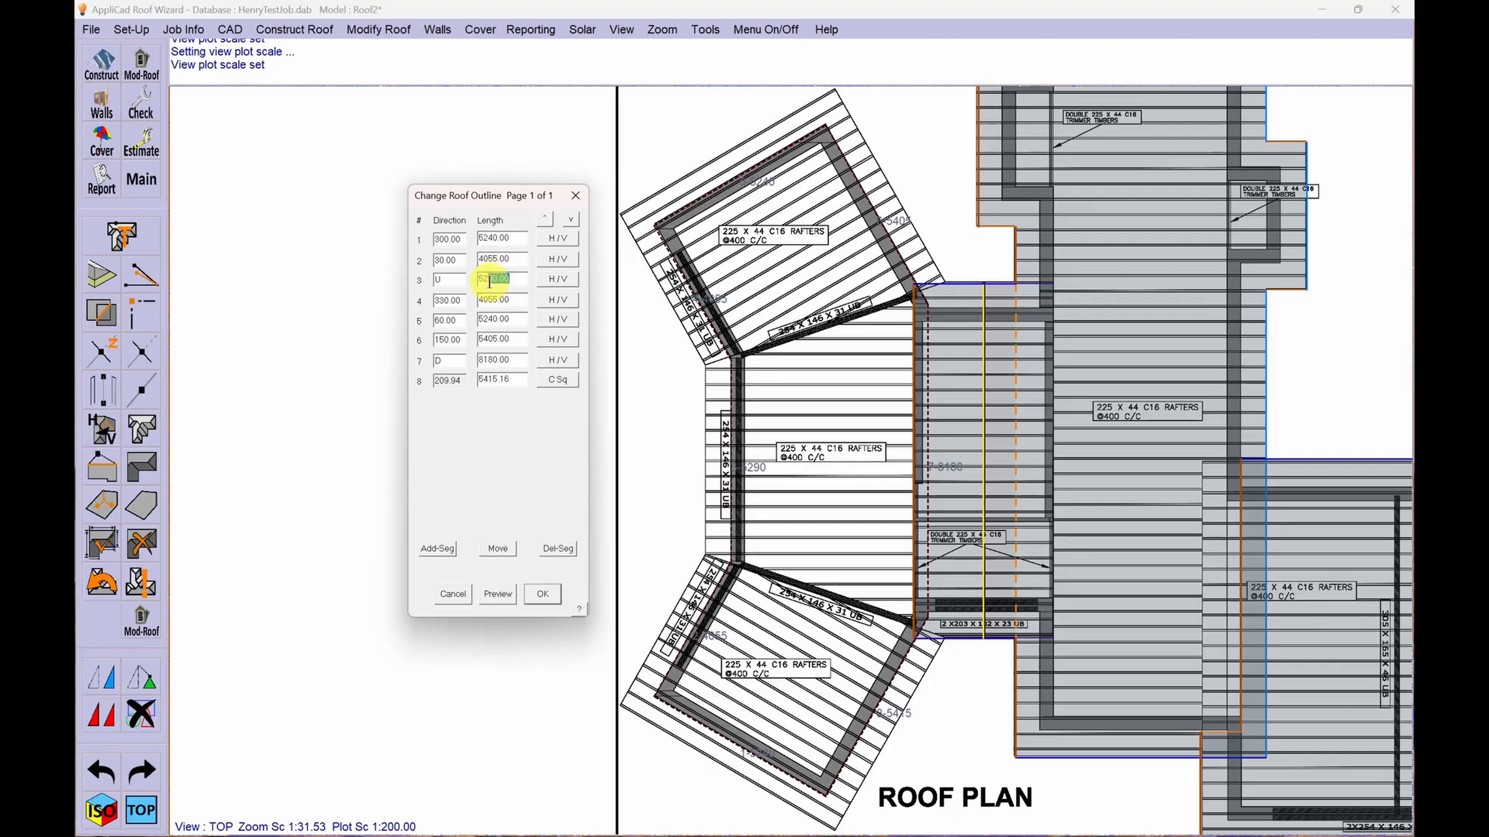
pyautogui.write('80')
pyautogui.click(500, 595)
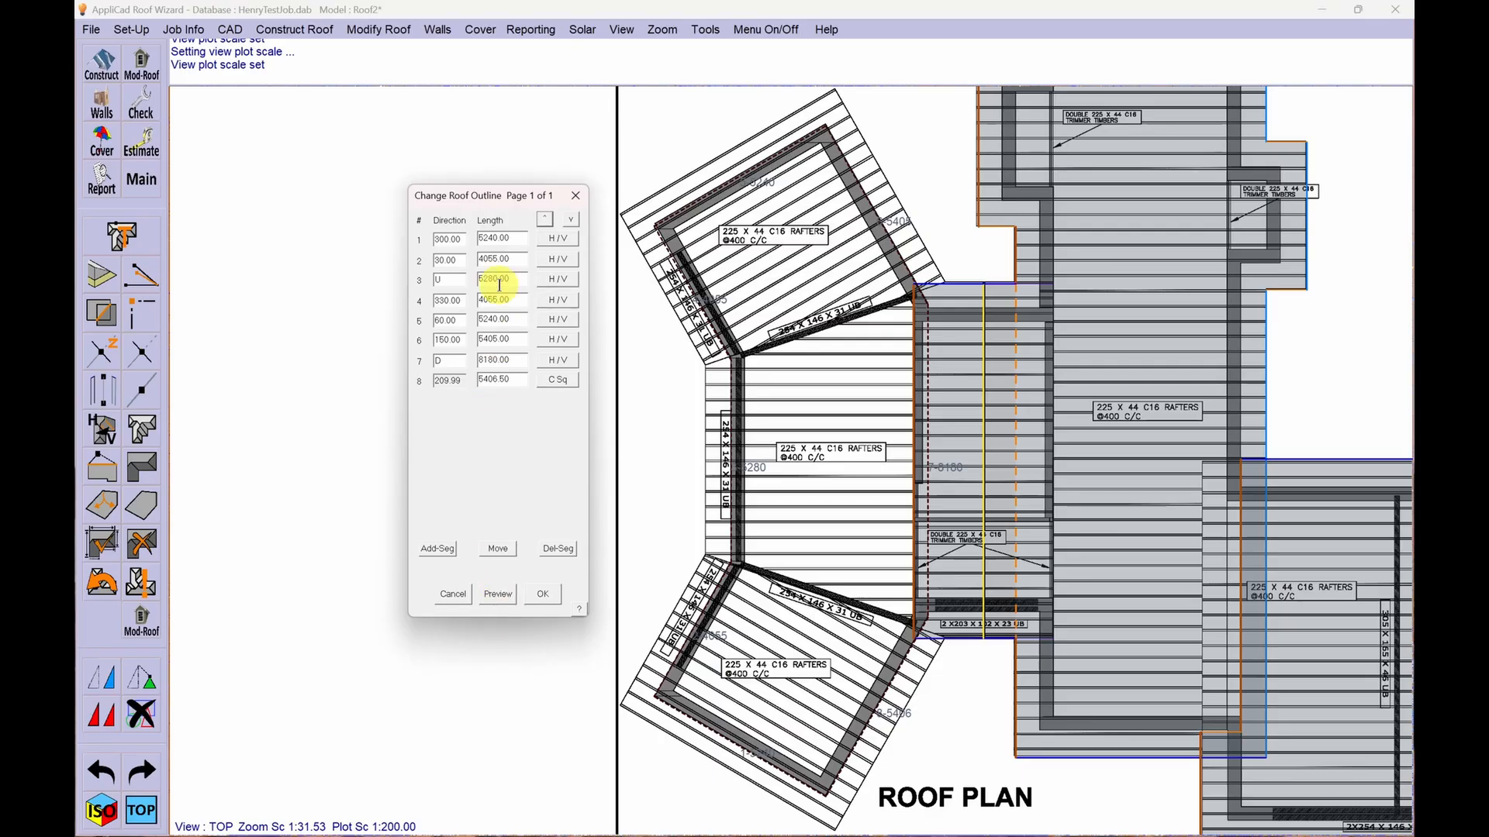
pyautogui.moveTo(510, 279); pyautogui.dragTo(494, 278)
pyautogui.write('75')
pyautogui.click(500, 594)
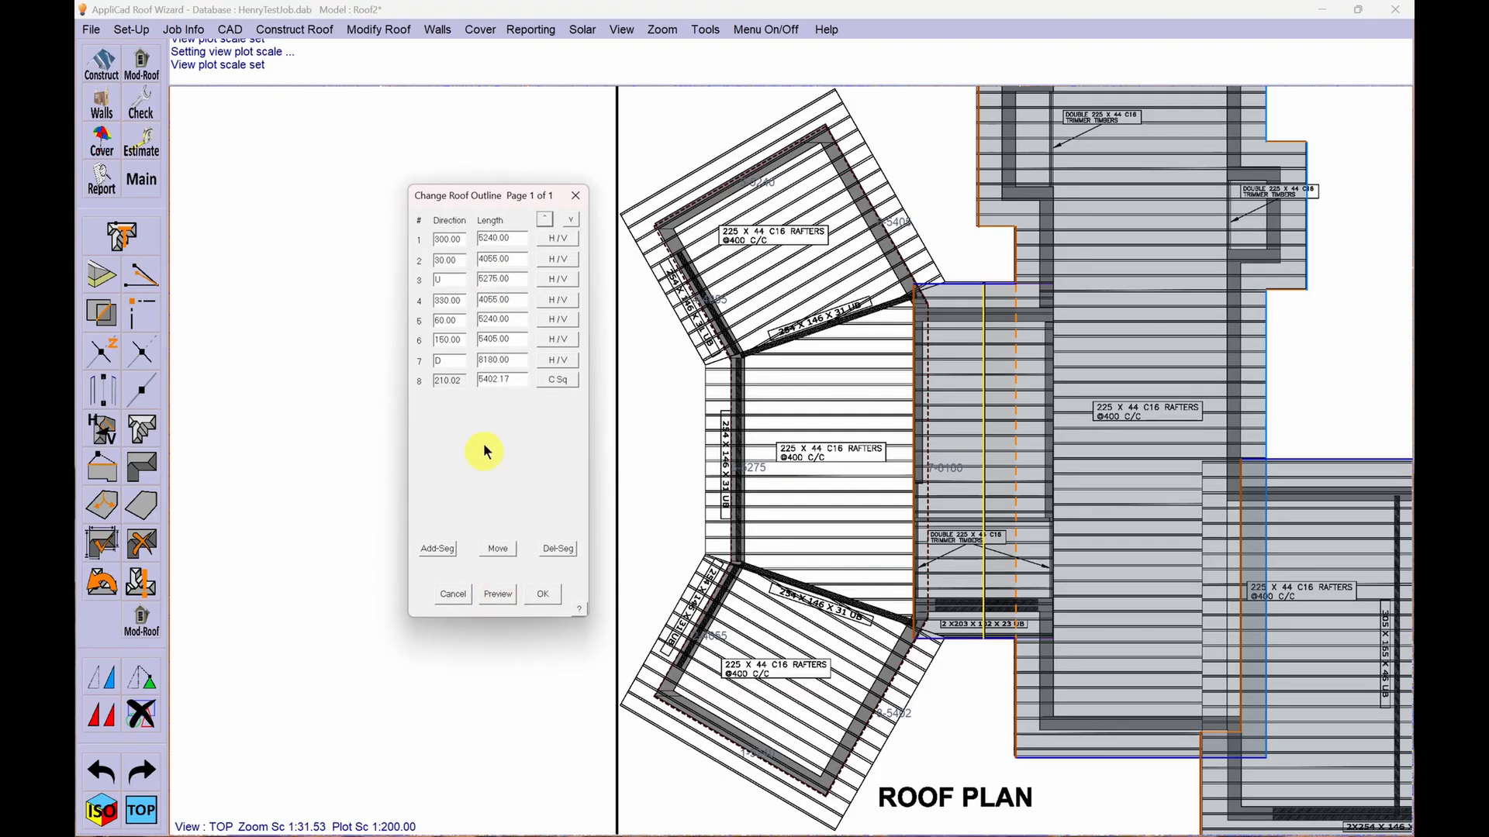
# - Set the length of outline segment 3 to 5278, preview it and accept the changed outline
pyautogui.moveTo(512, 279); pyautogui.dragTo(495, 281)
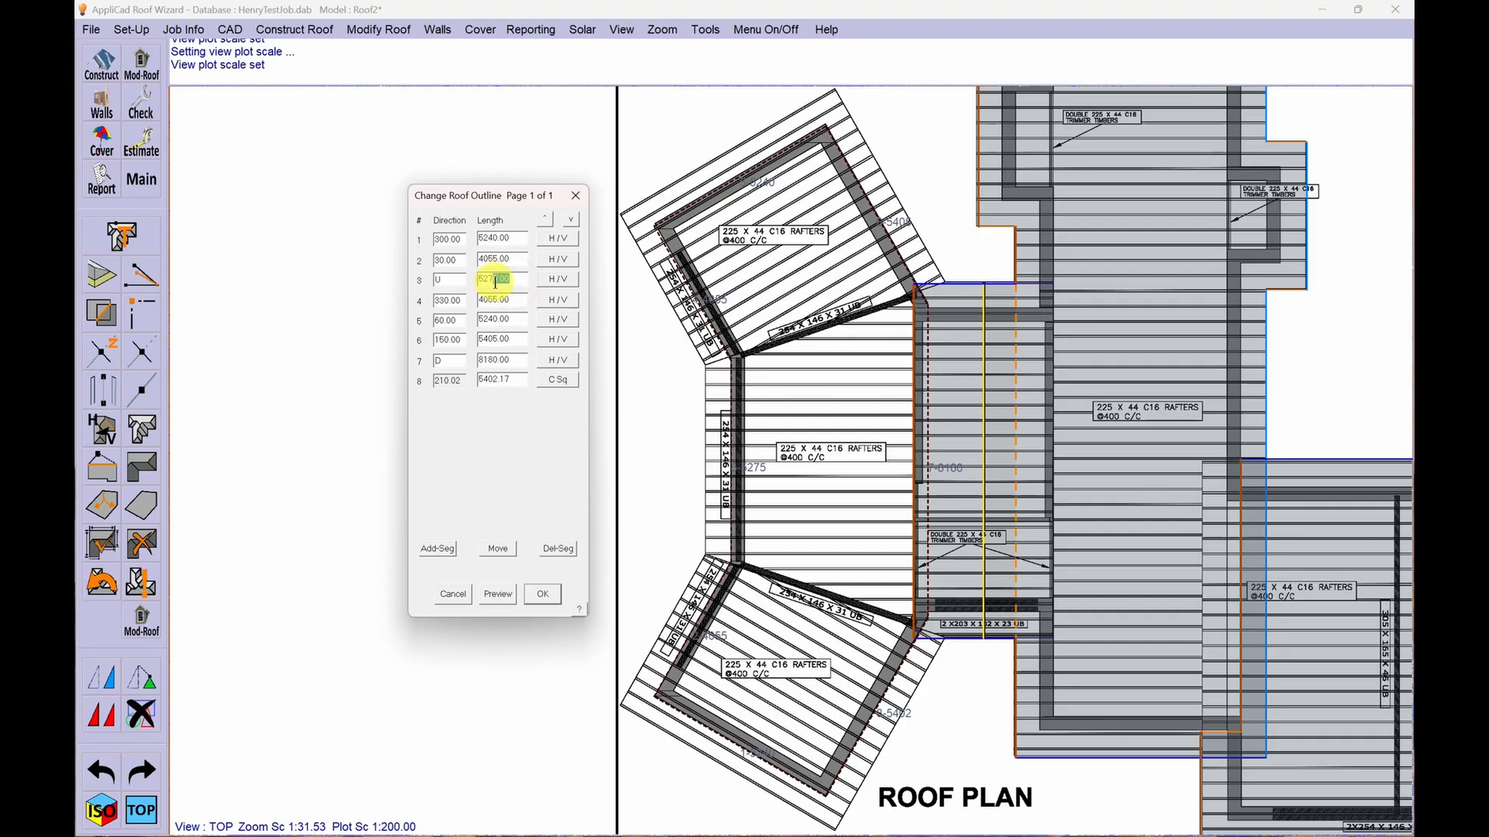
pyautogui.write('8')
pyautogui.click(499, 595)
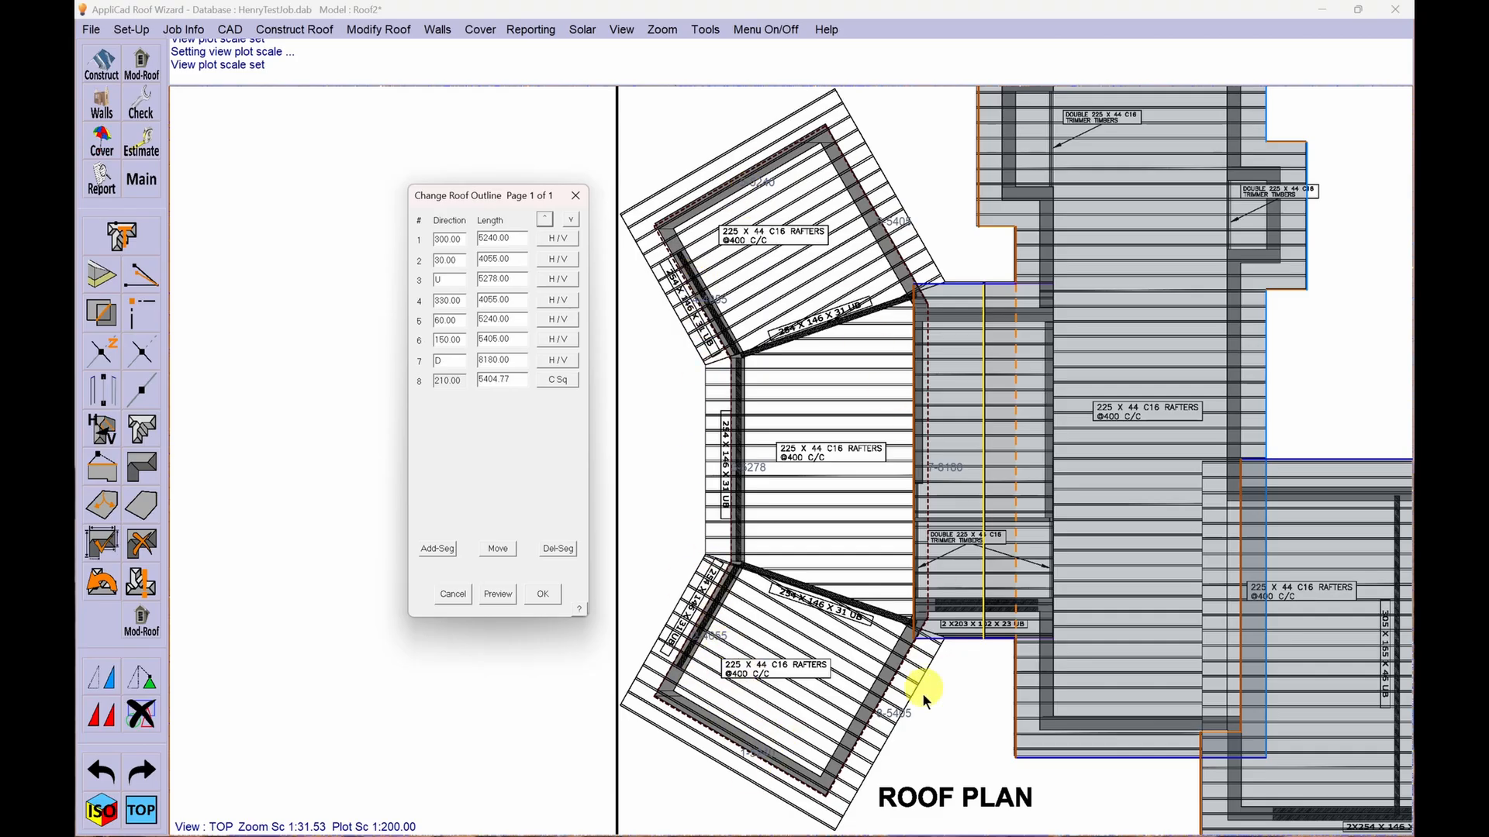
pyautogui.click(545, 594)
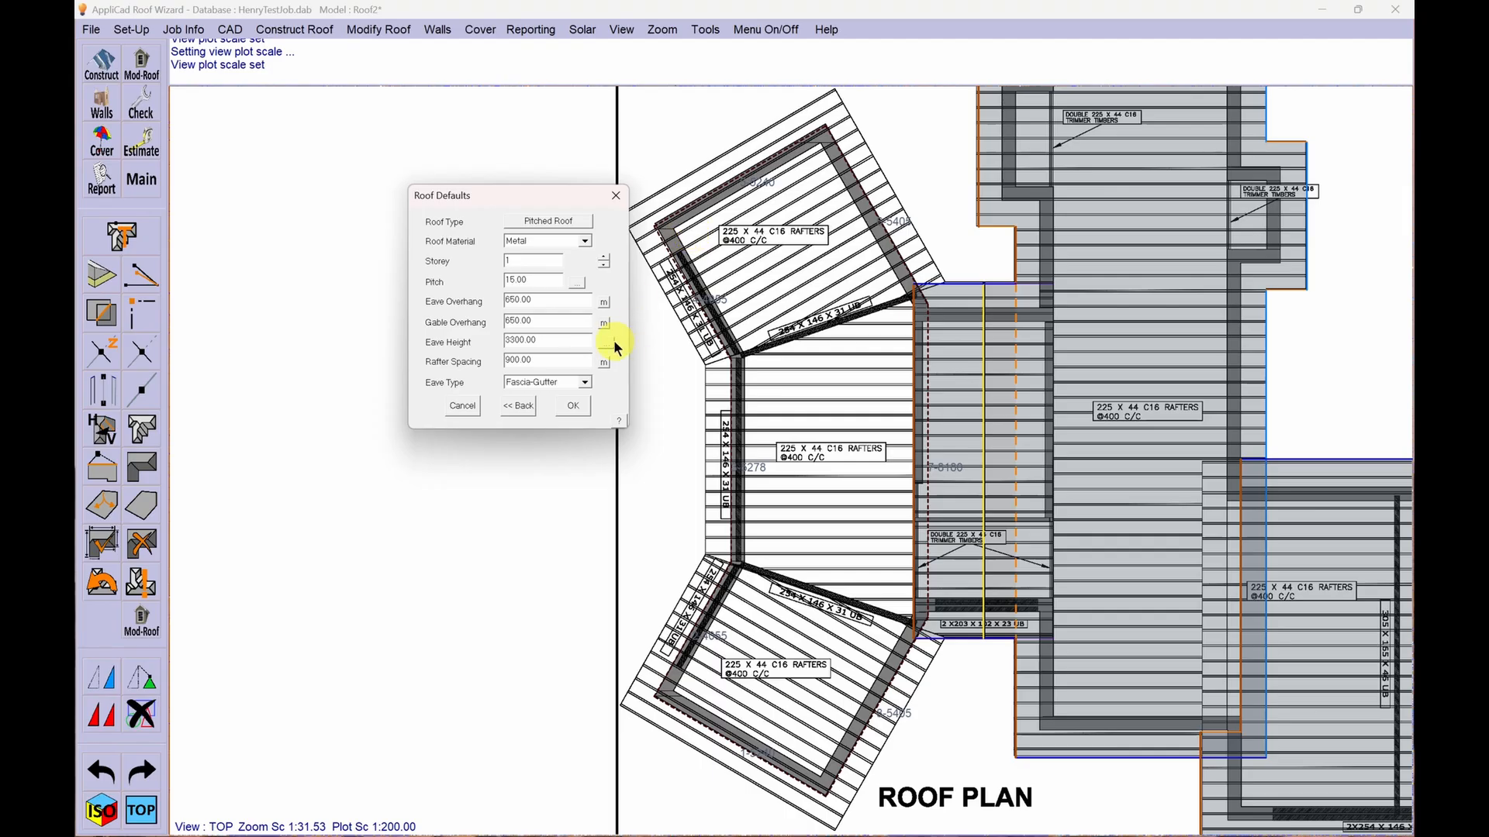
# - Measure the eave overhang on the upper angled section of the plan, set it to 650, and accept the roof defaults
pyautogui.click(604, 300)
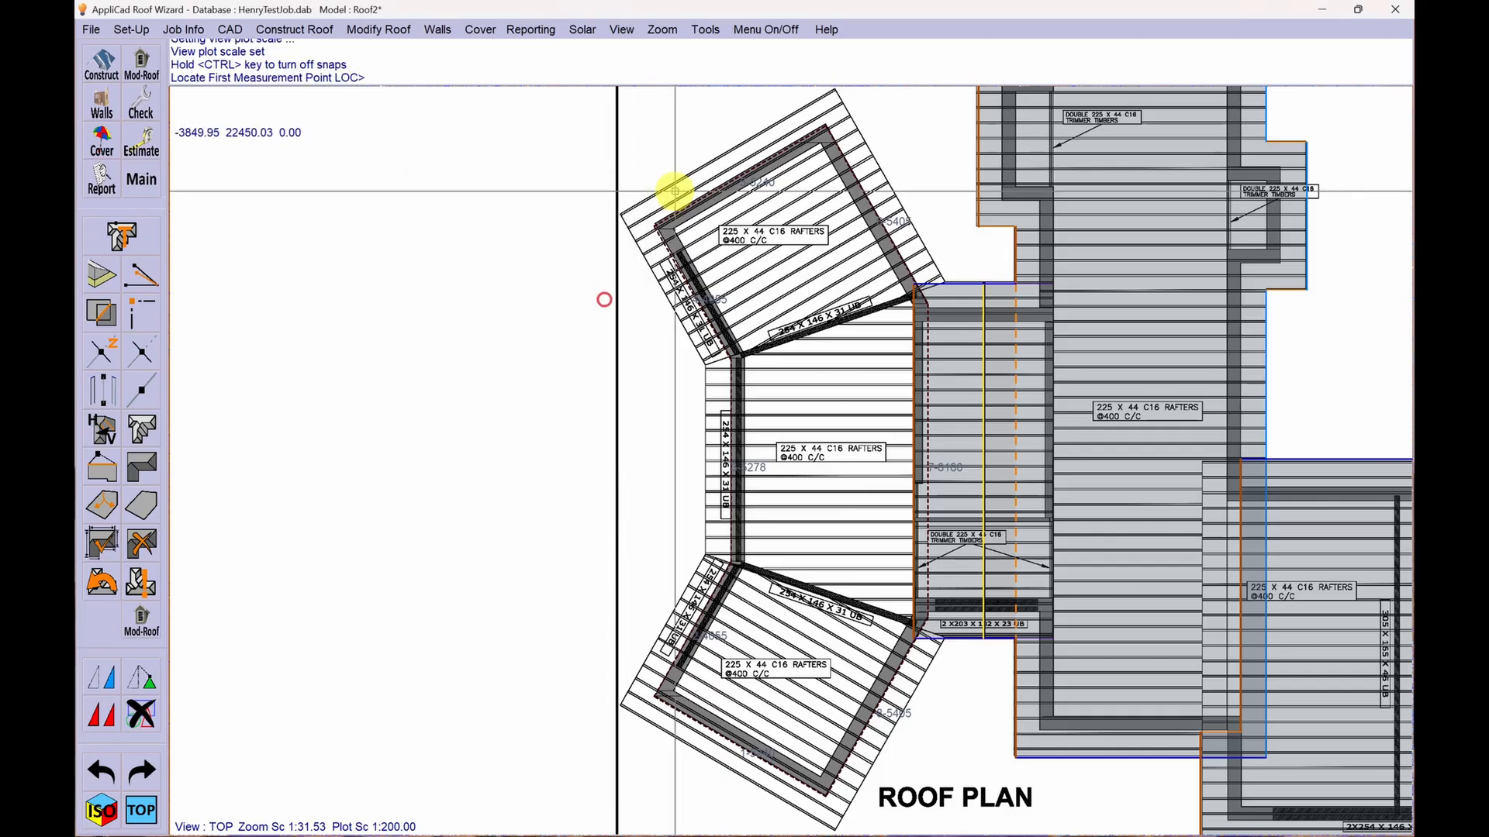
pyautogui.click(856, 158)
pyautogui.click(874, 153)
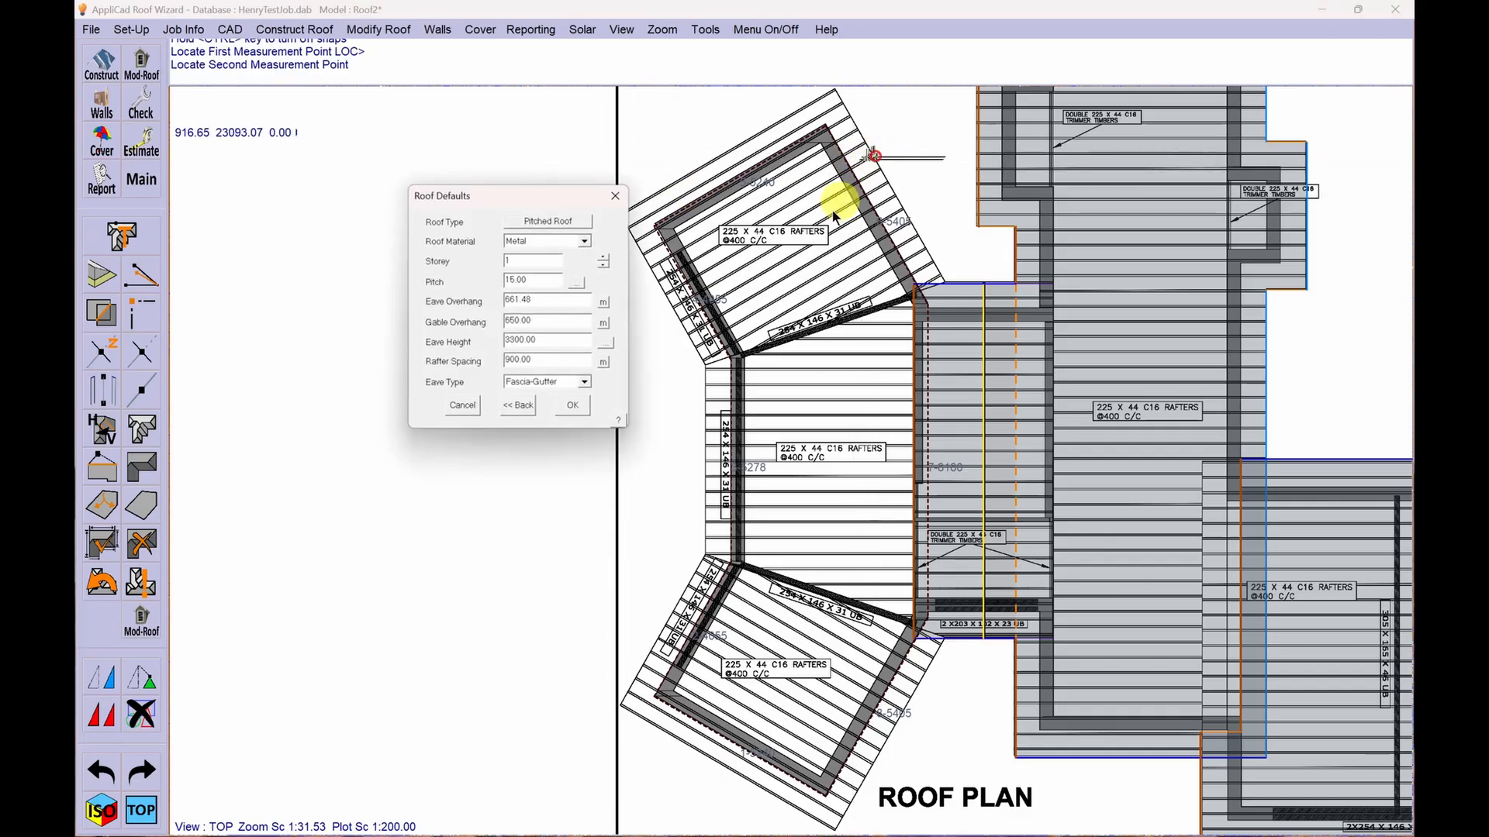
pyautogui.moveTo(541, 298); pyautogui.dragTo(513, 294)
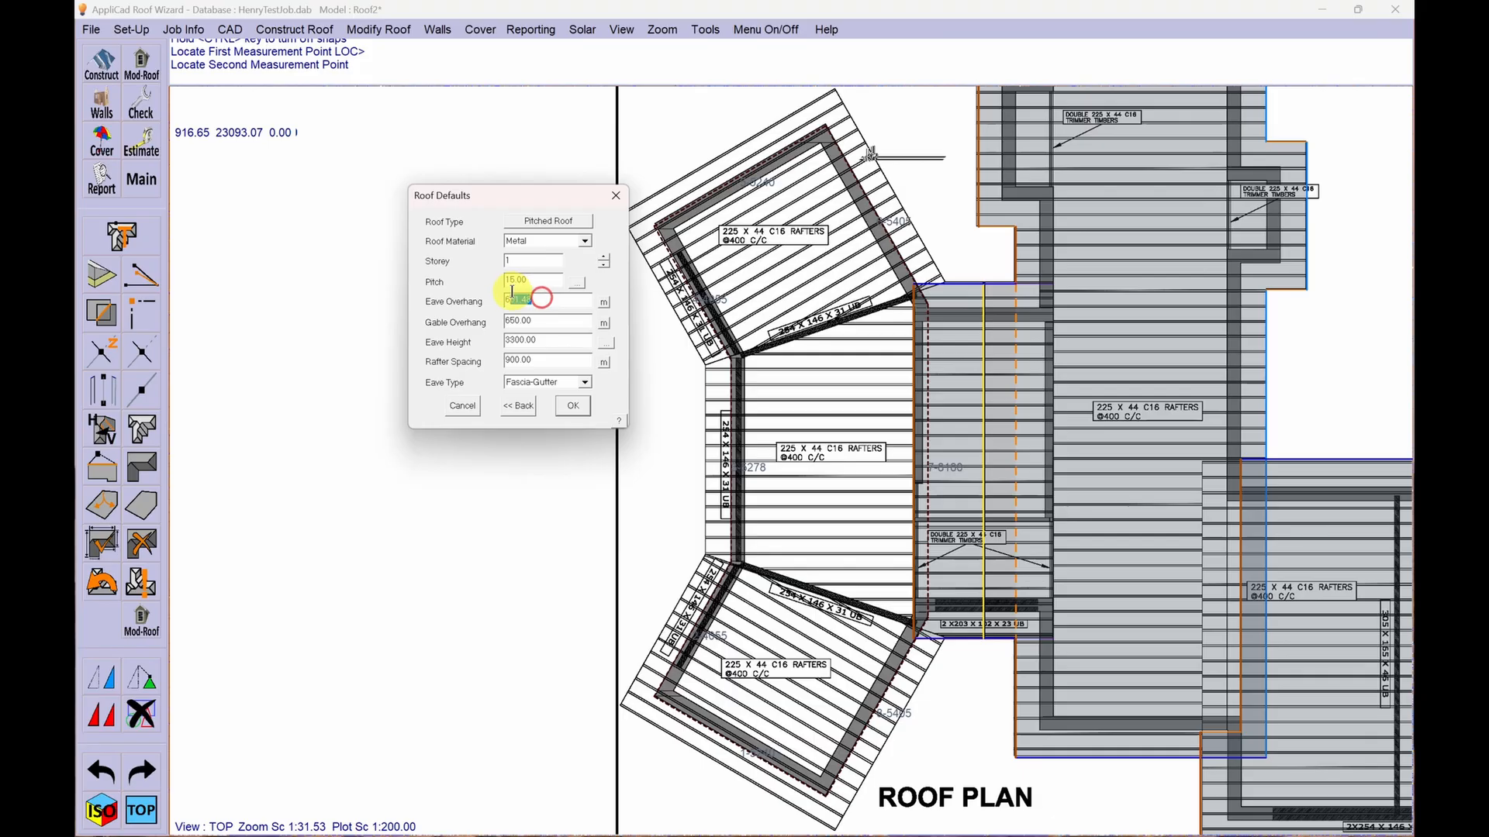
pyautogui.write('50')
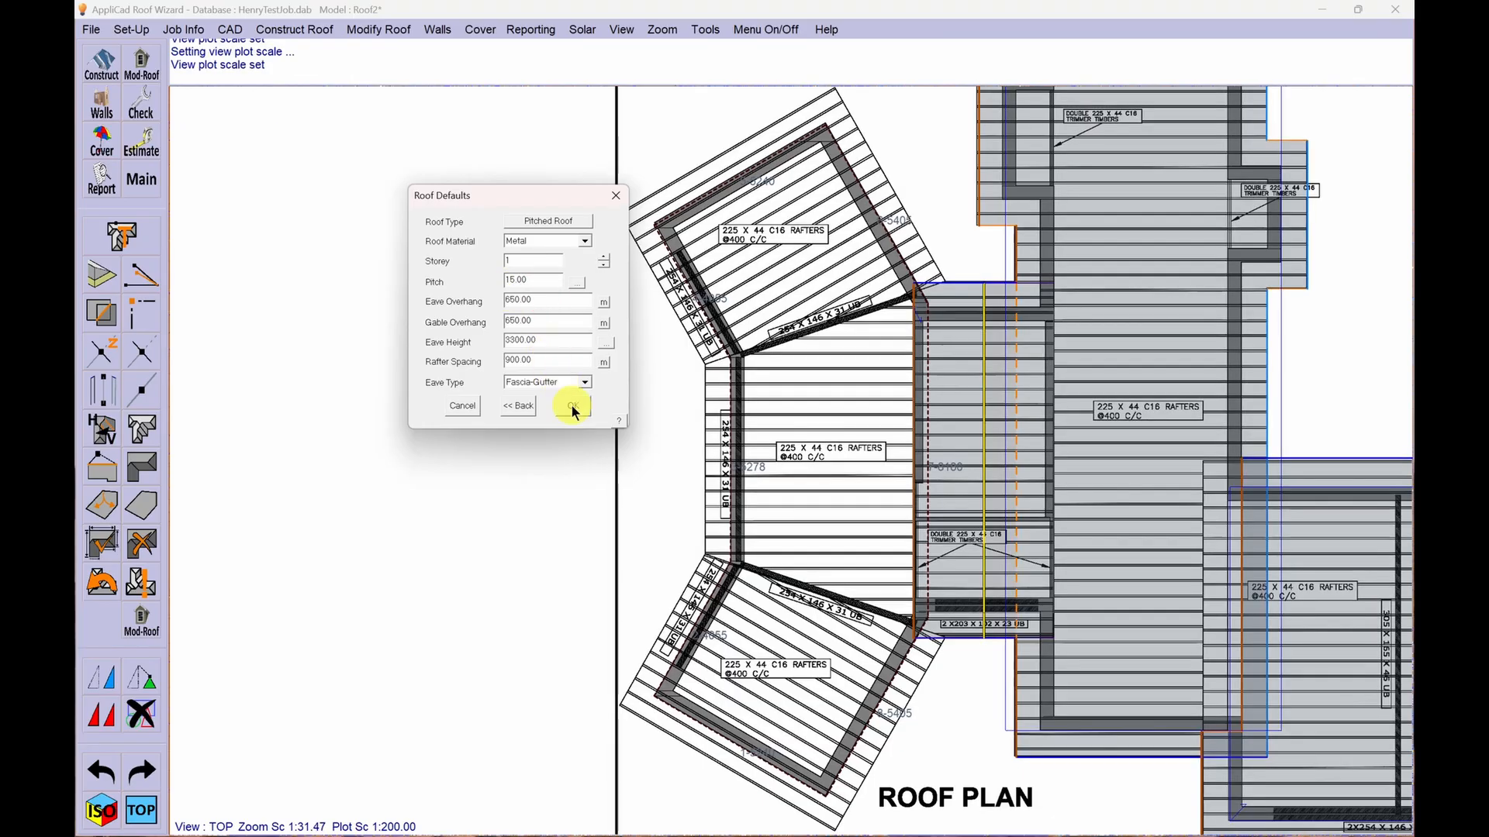
pyautogui.click(571, 406)
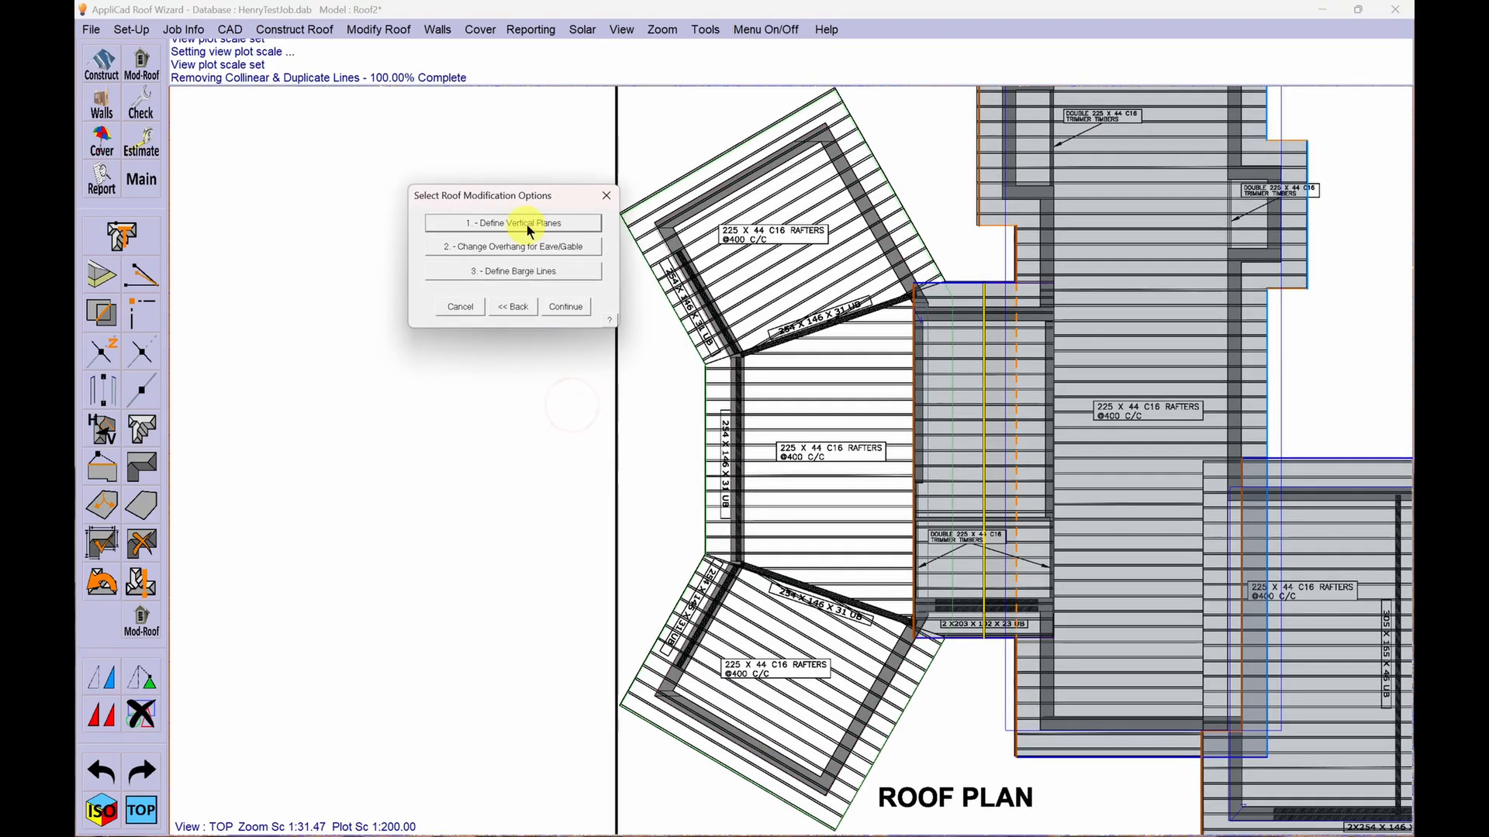
# - Define vertical planes on the angled wing's two end walls and three outer wall lines, accept the selection and generate the roof
pyautogui.click(526, 224)
pyautogui.click(691, 717)
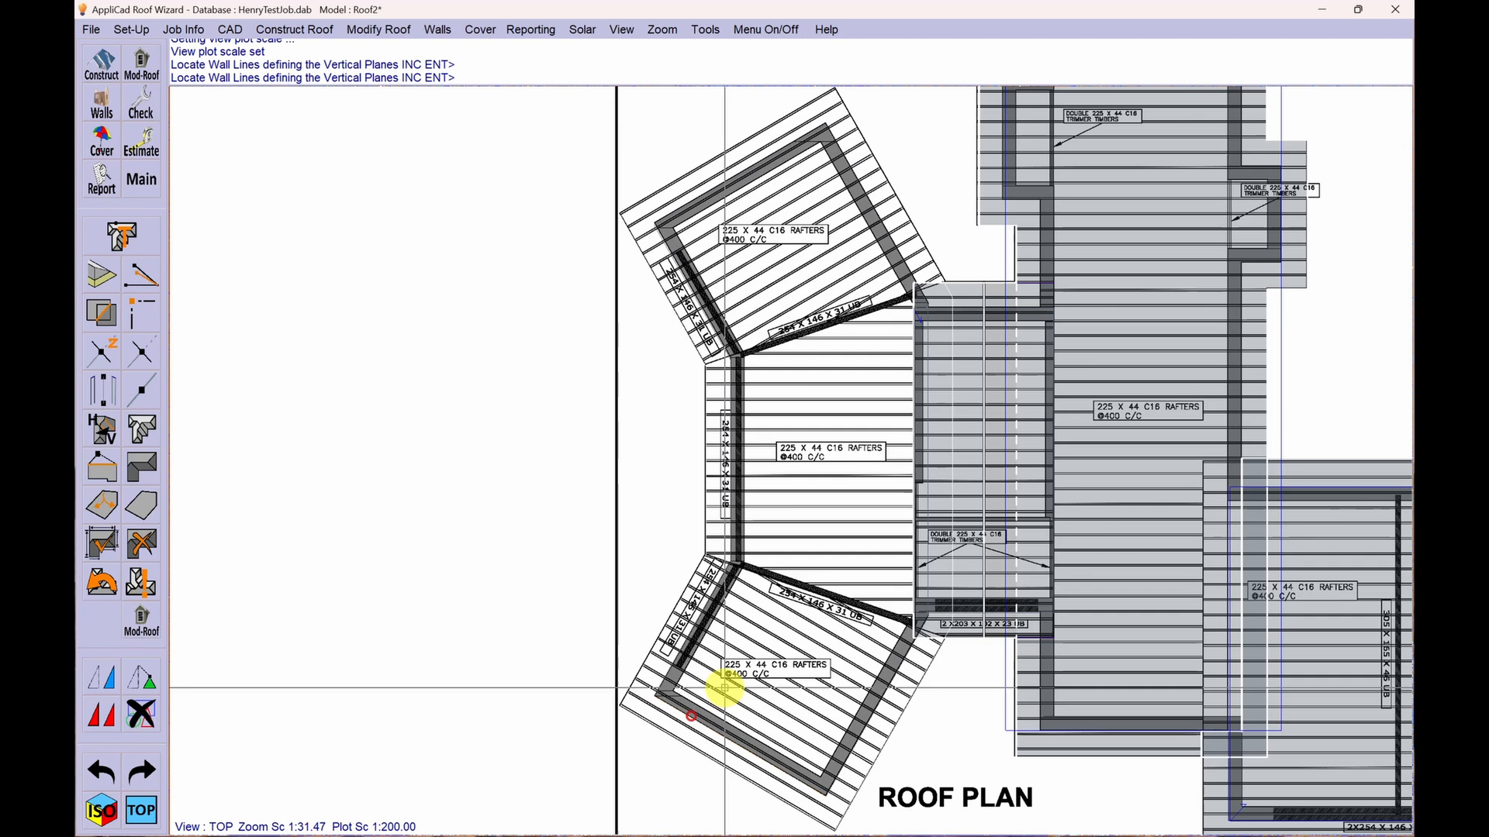
pyautogui.click(690, 624)
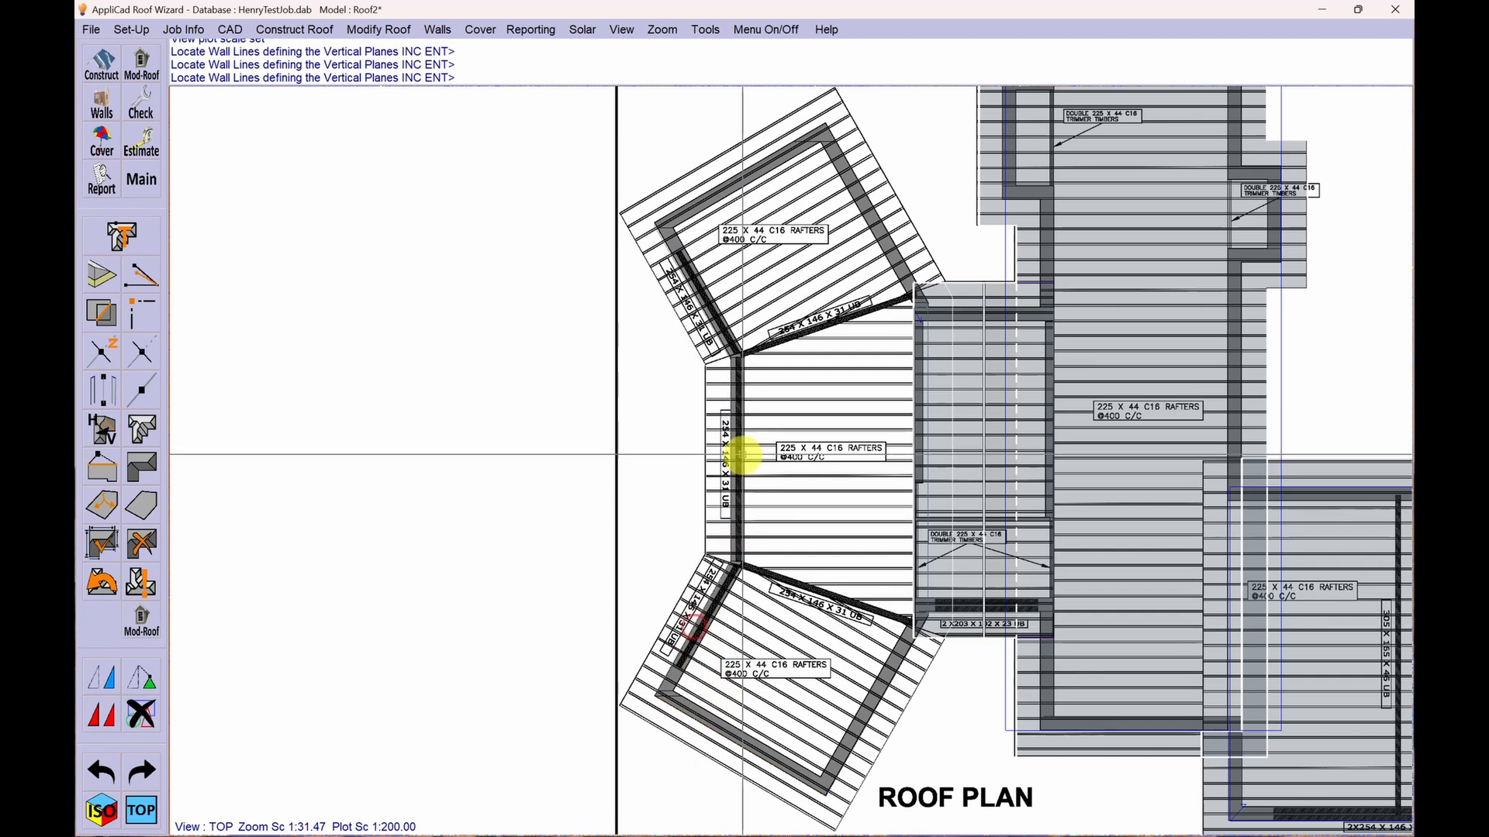
pyautogui.click(726, 423)
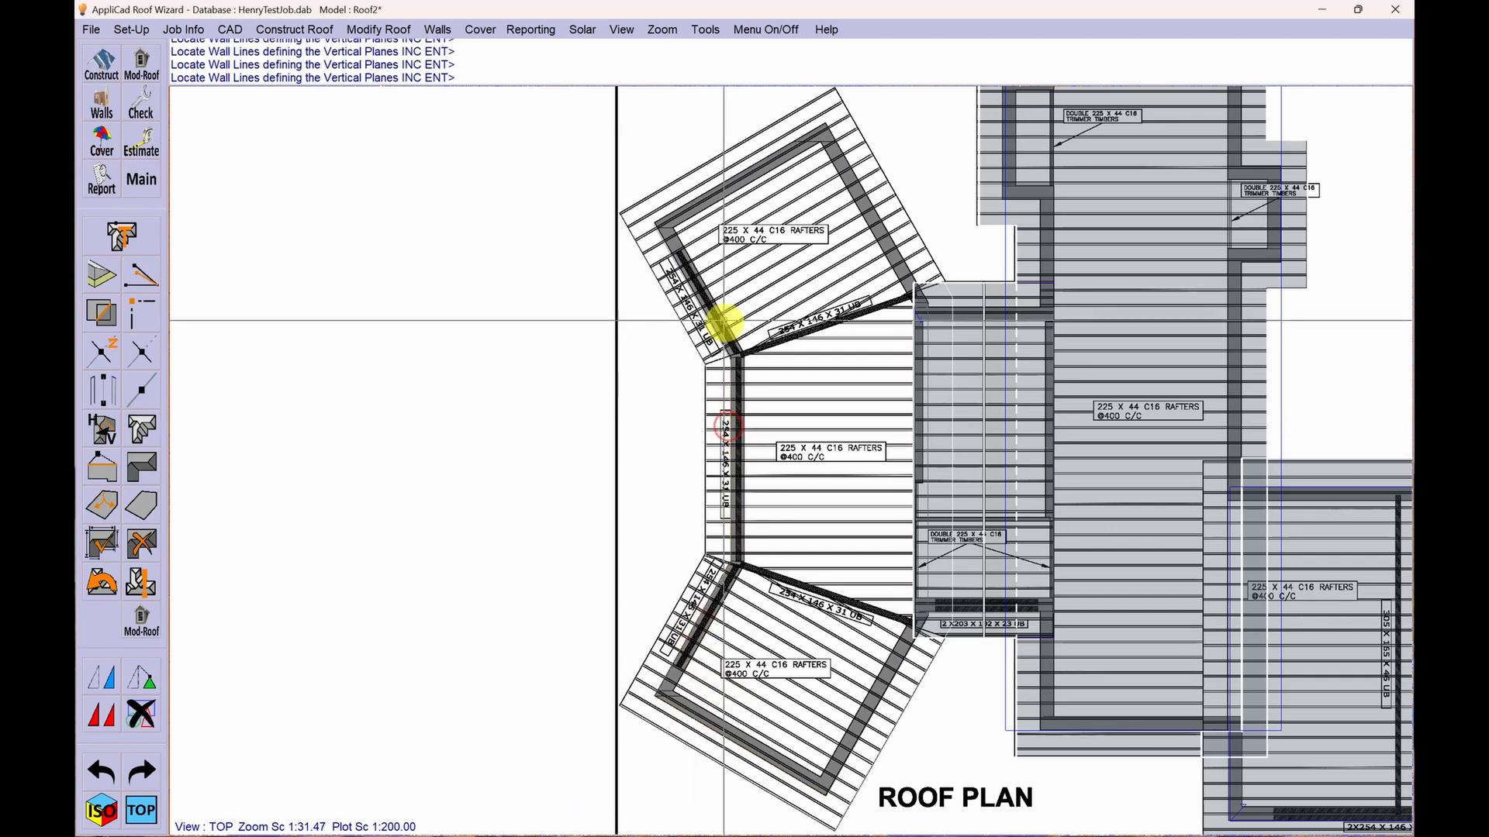
pyautogui.click(689, 289)
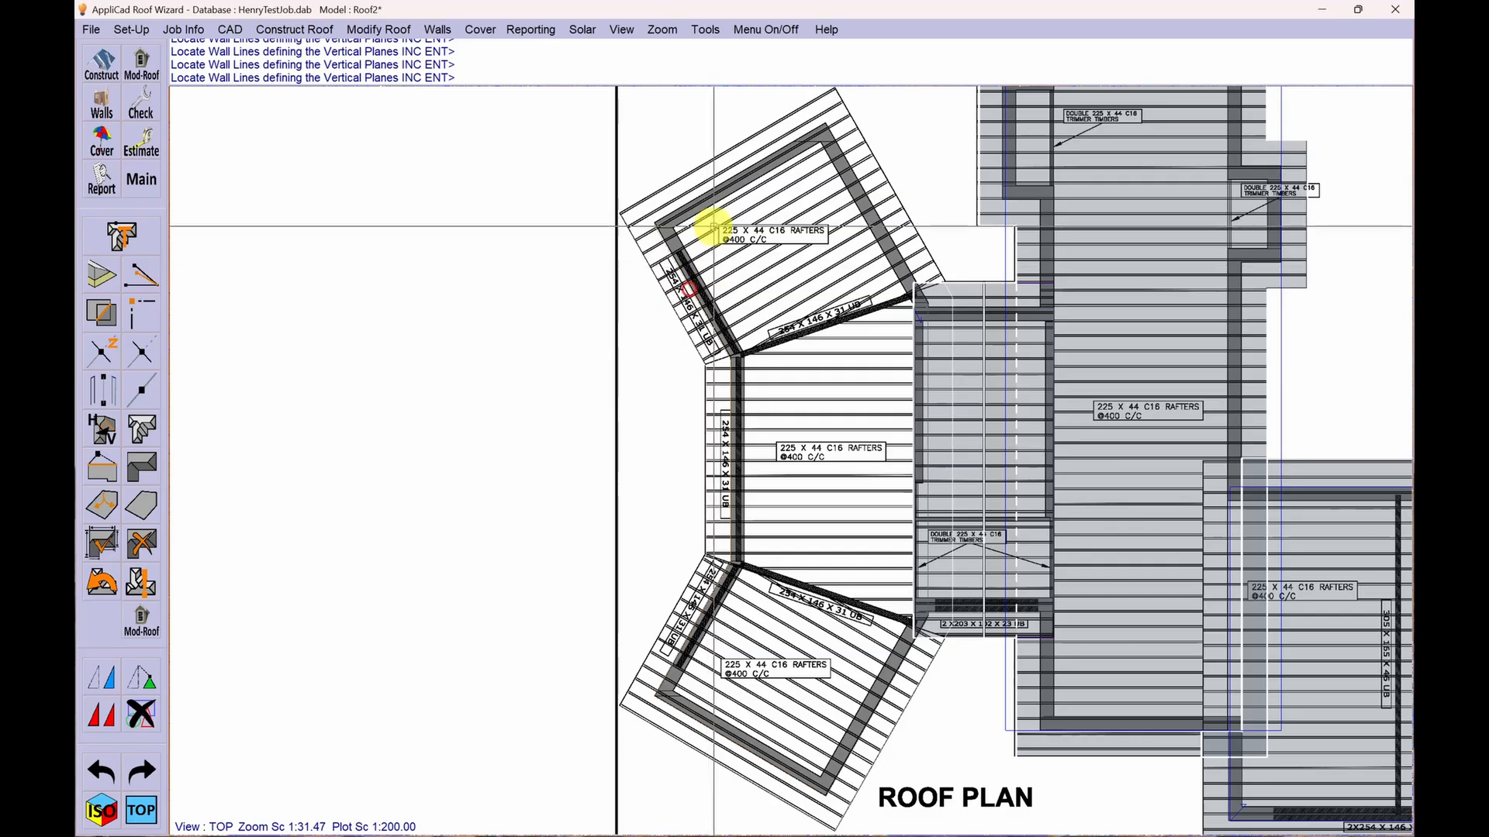
pyautogui.click(725, 179)
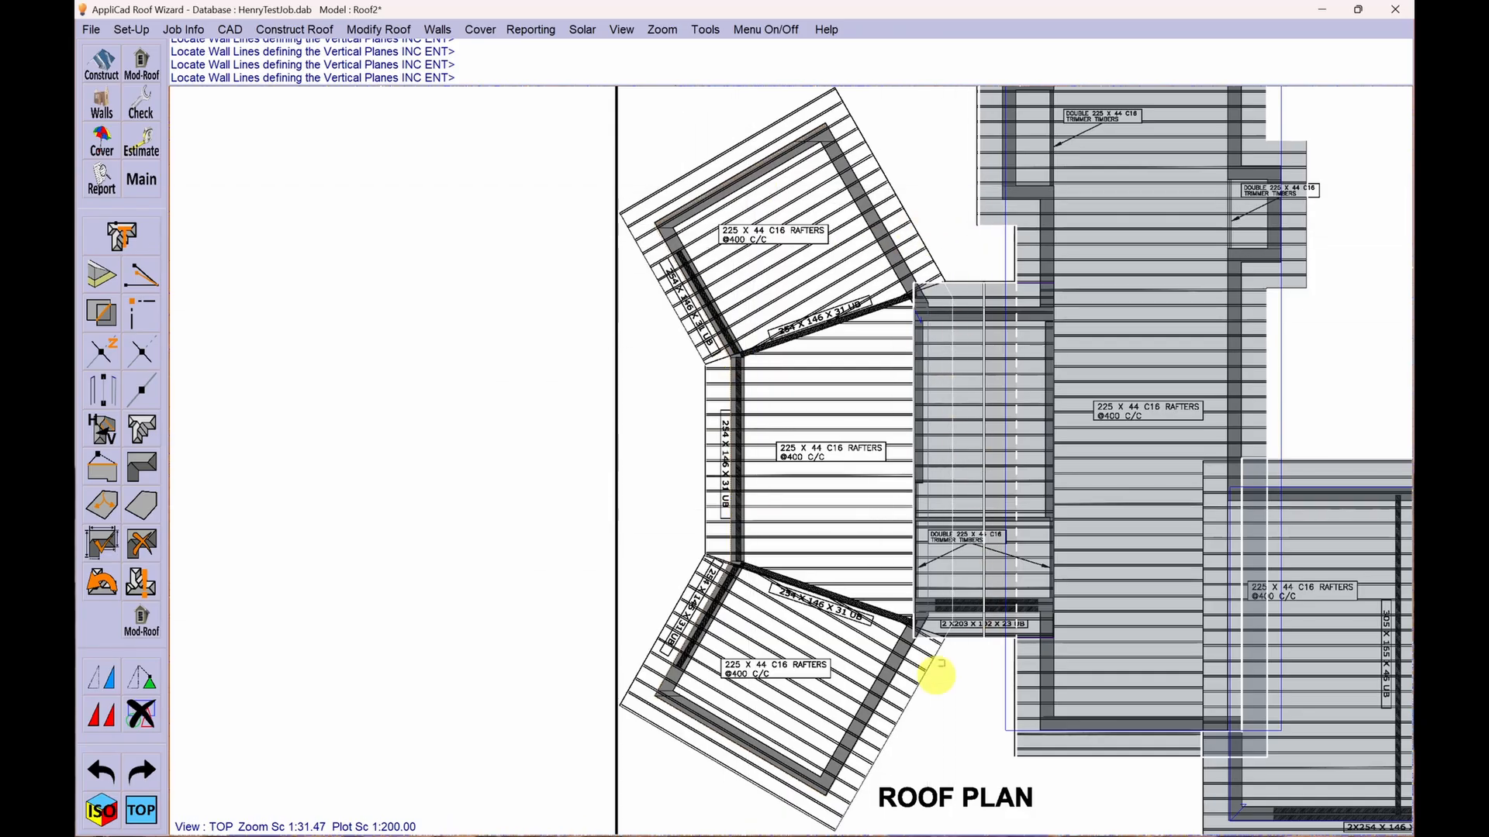
pyautogui.press('Return')
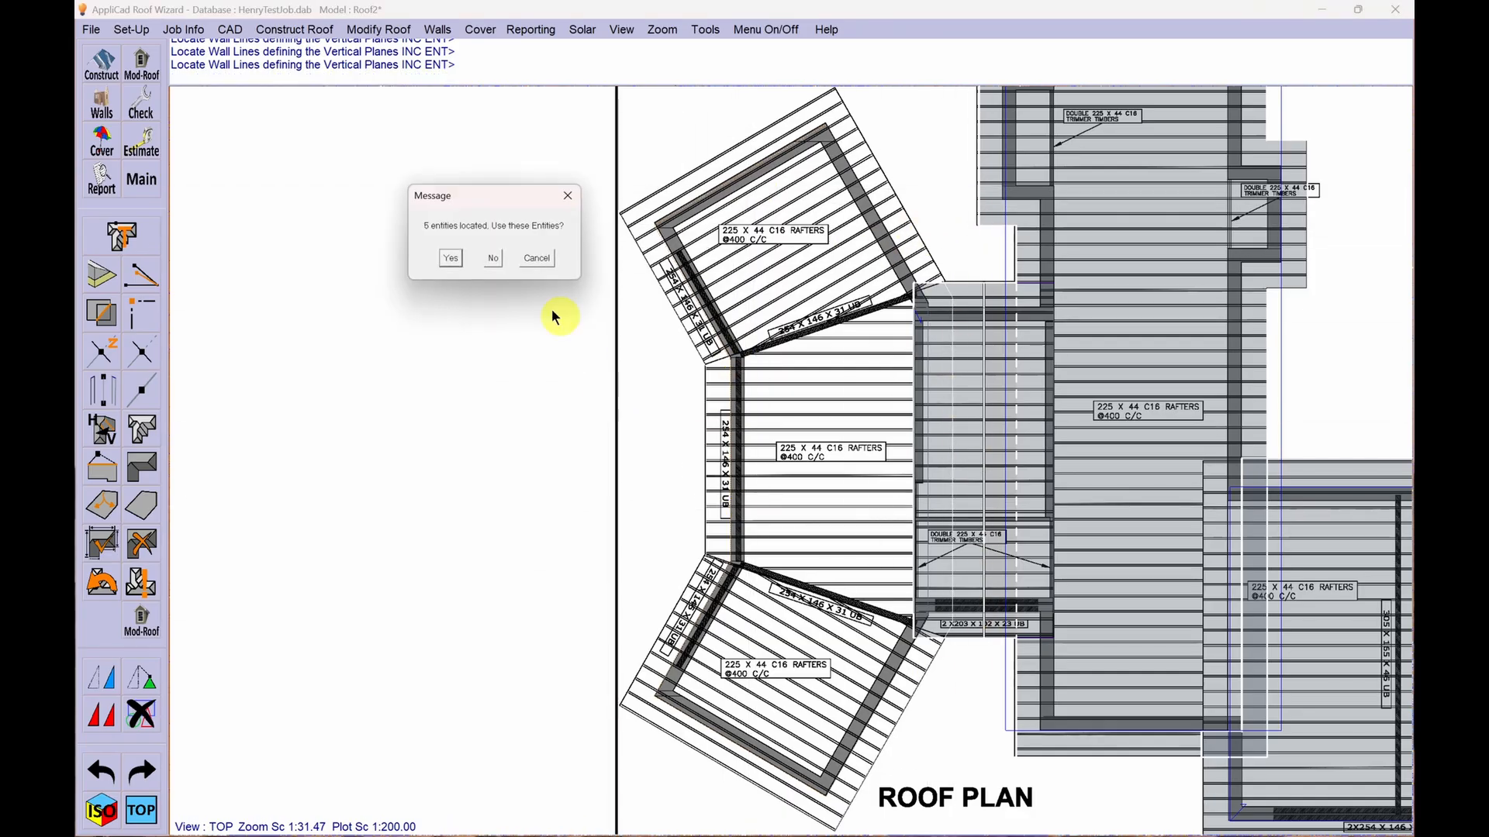
pyautogui.click(453, 258)
pyautogui.click(559, 307)
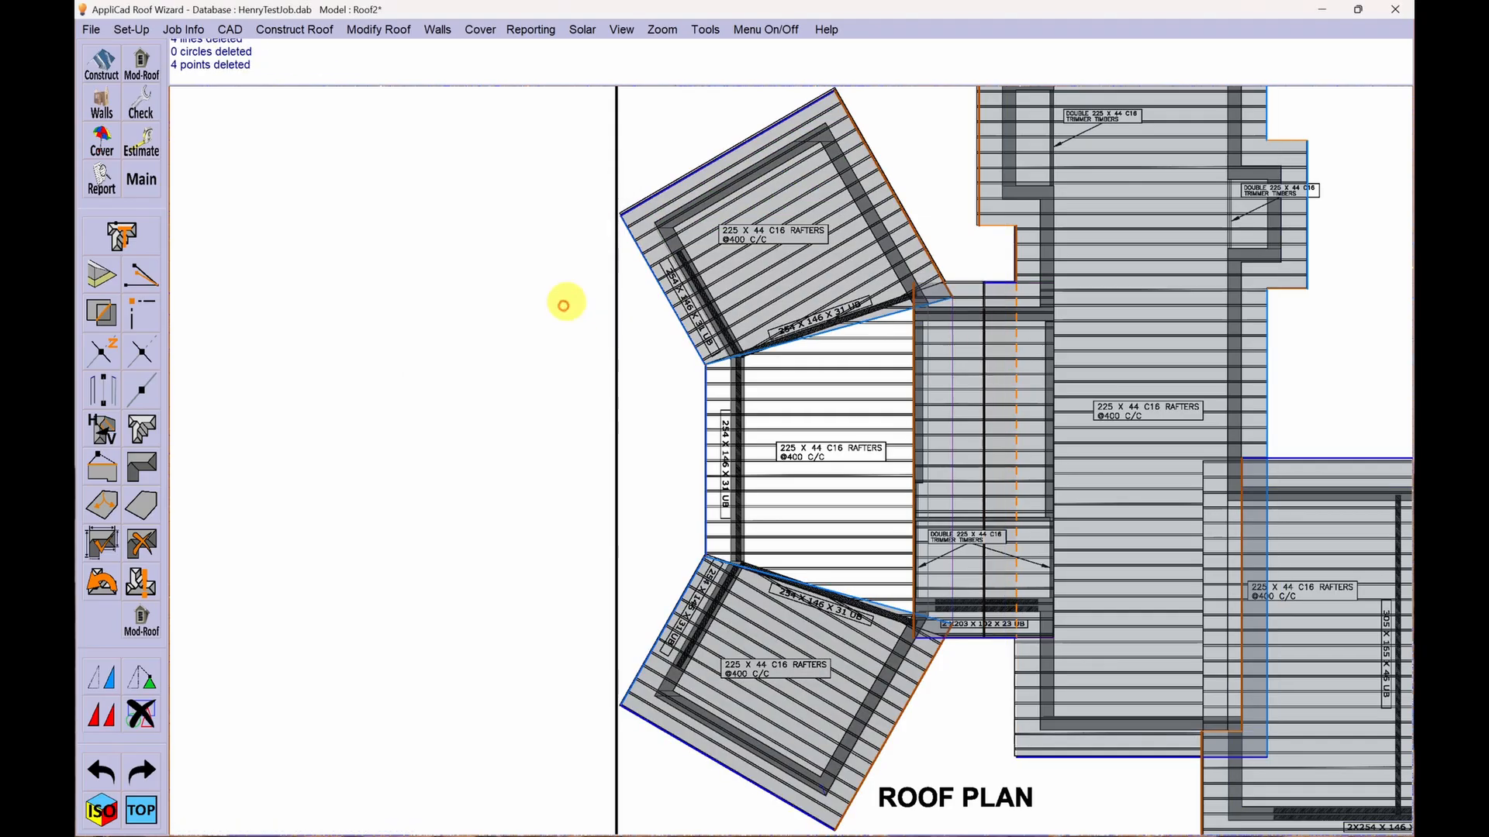
# - Examine the generated wing roof in isometric view, looking closely at the corners where the angled sections meet the middle section's outer edge
pyautogui.click(101, 811)
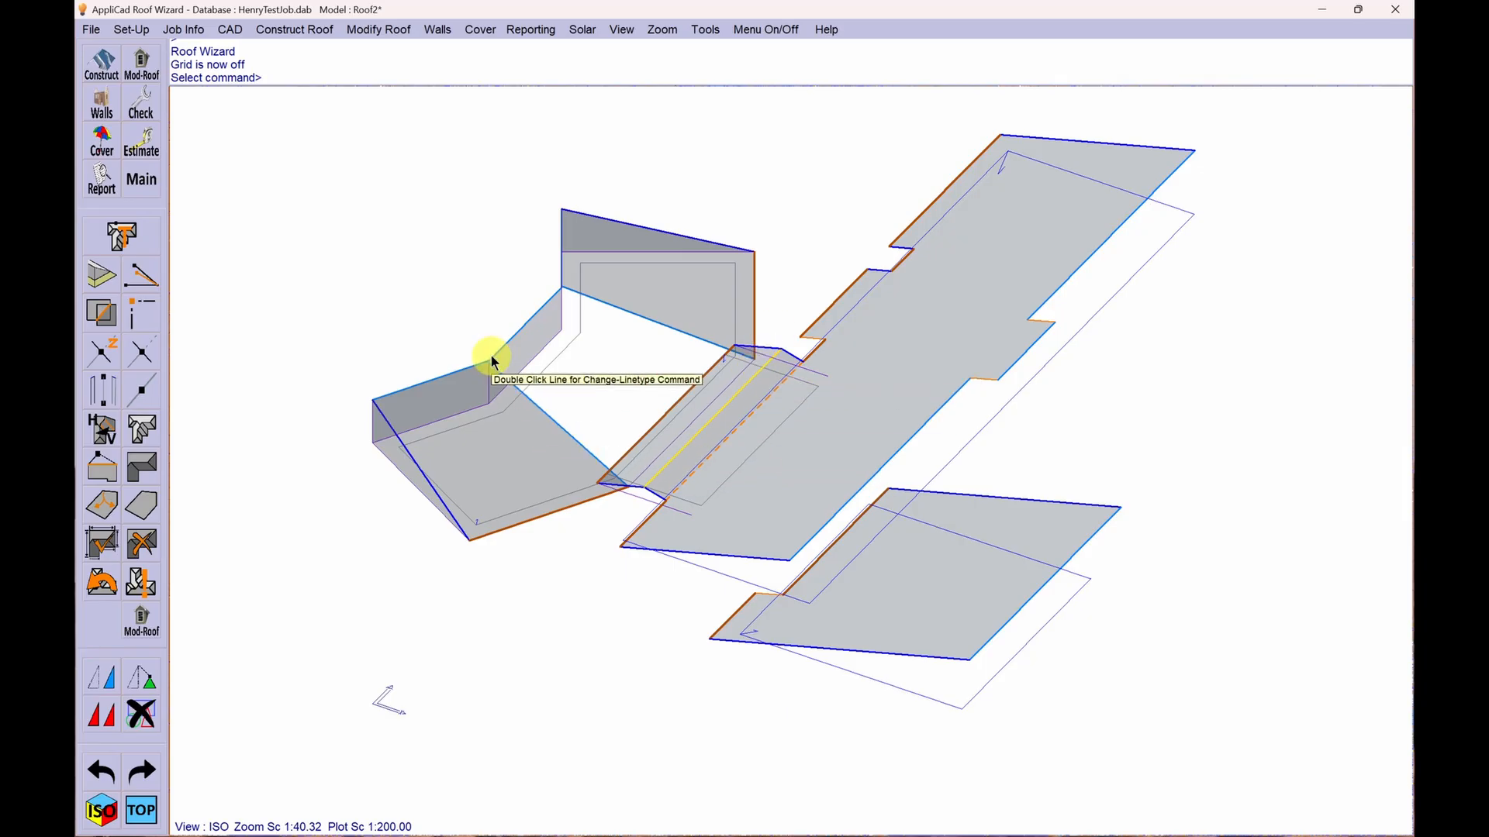
pyautogui.scroll(8, 485, 359)
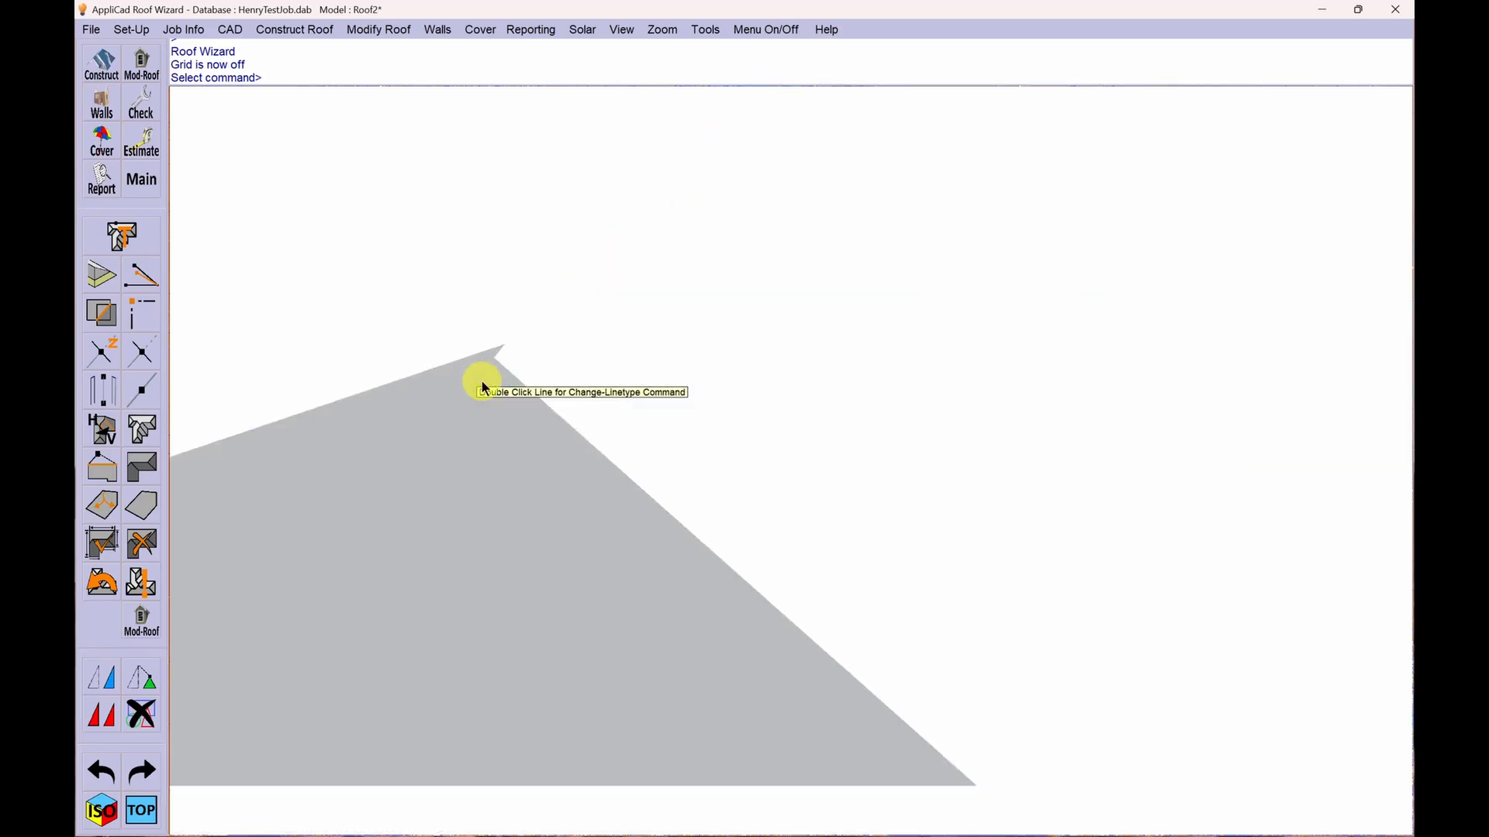
pyautogui.scroll(-10, 496, 360)
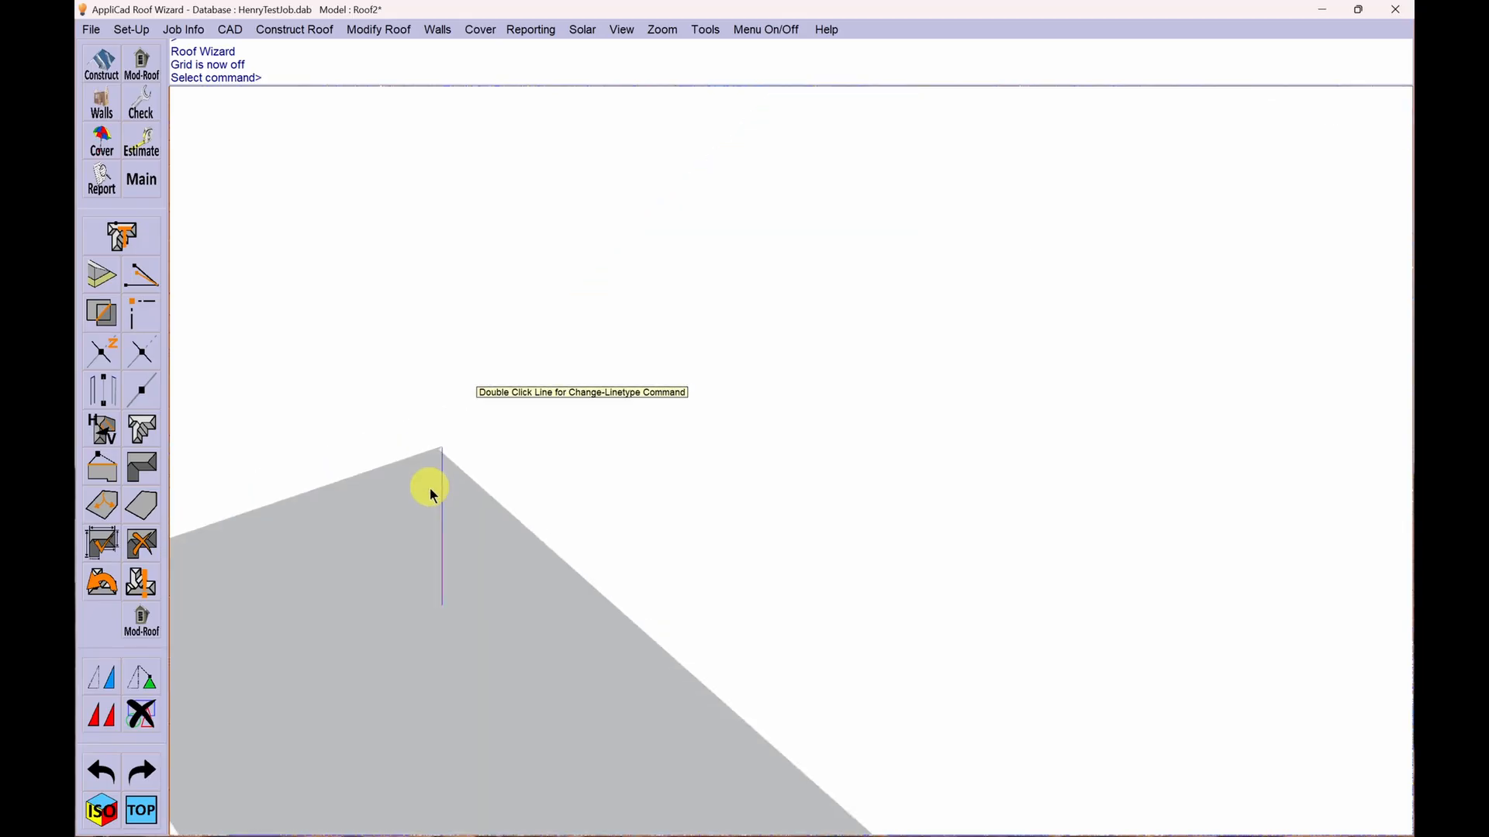
pyautogui.scroll(10, 527, 322)
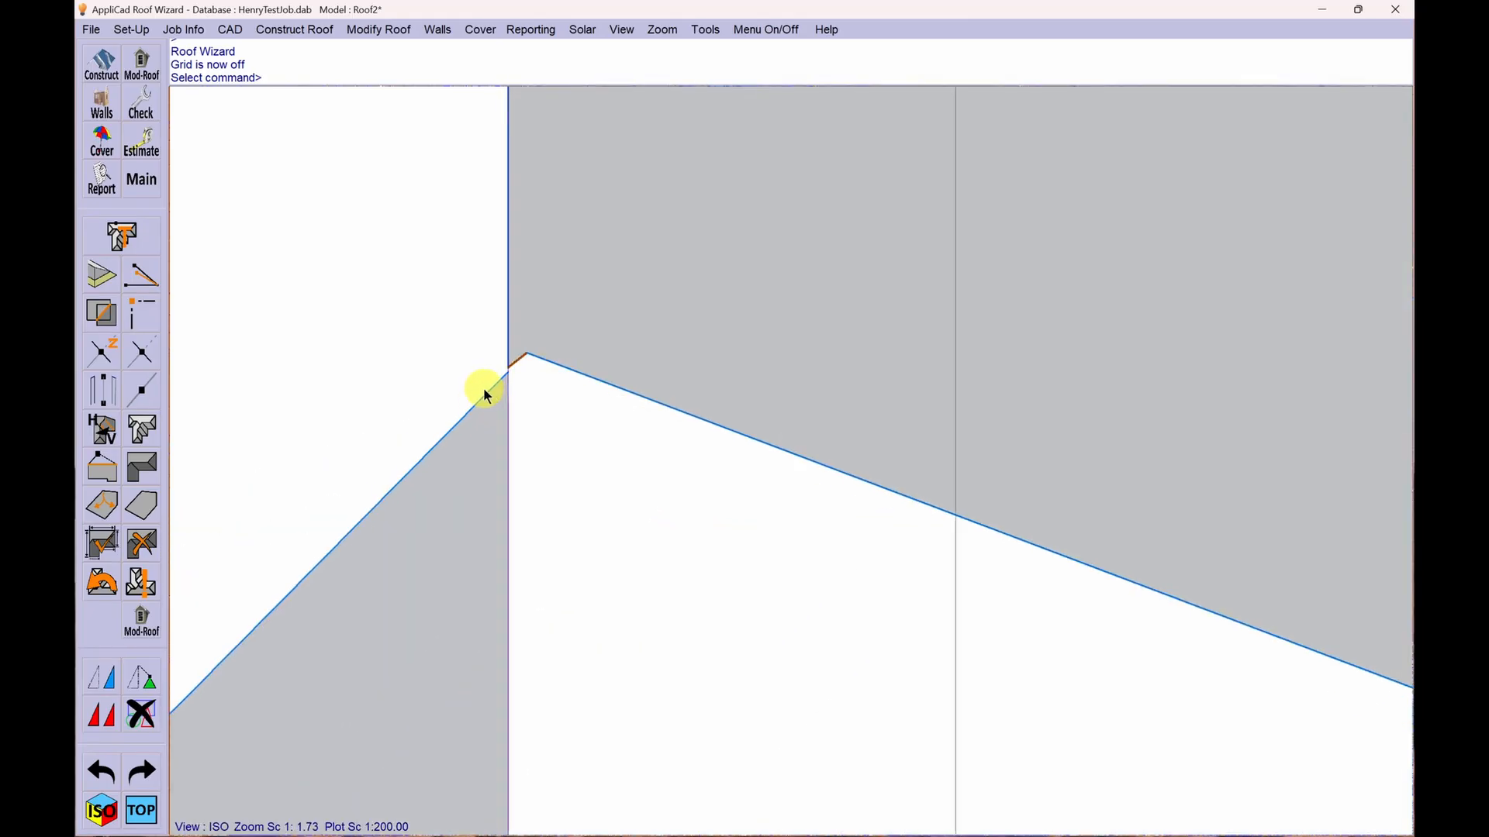
pyautogui.scroll(-8, 500, 361)
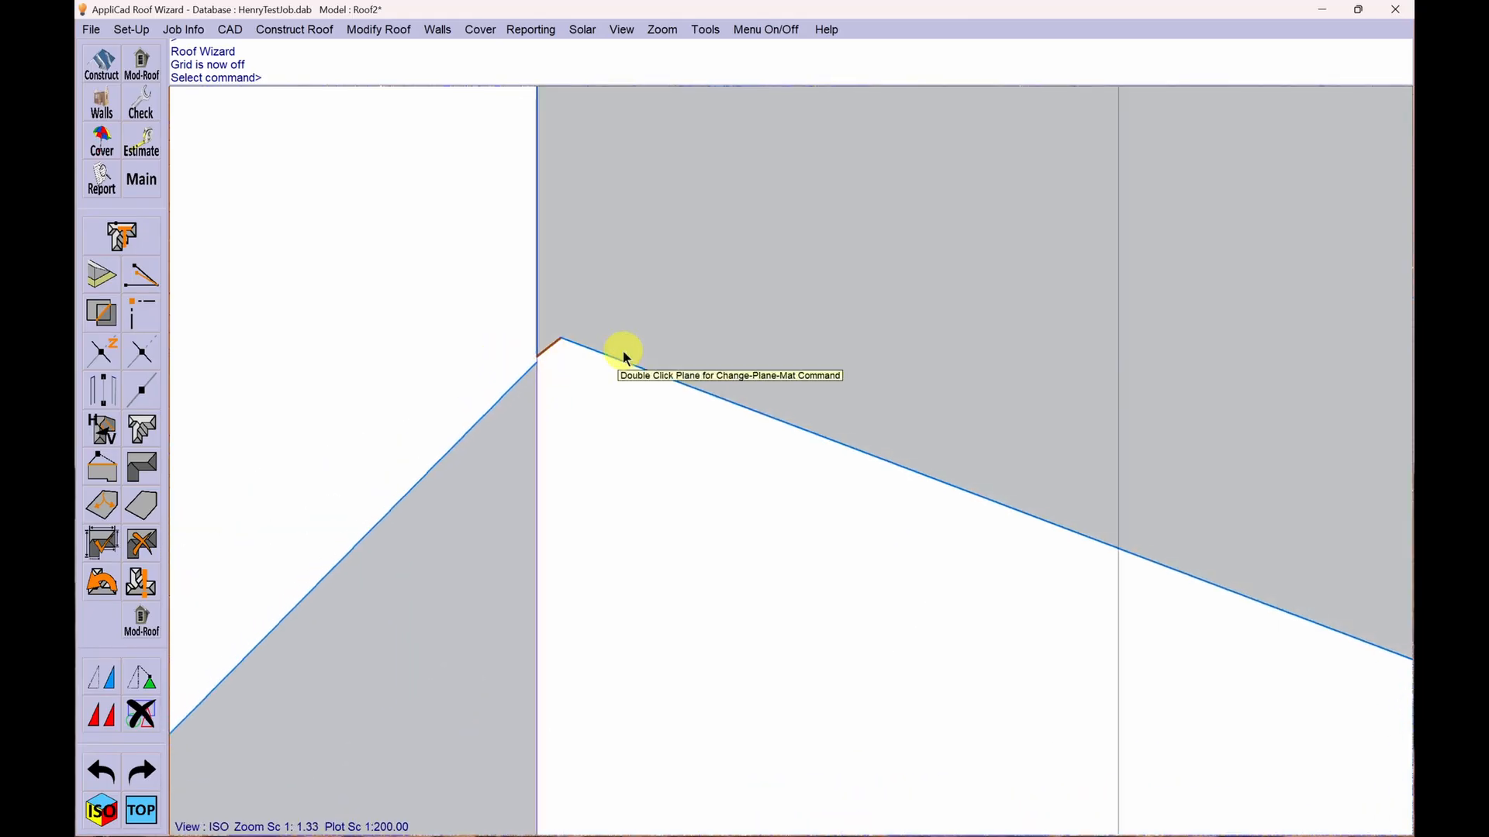
pyautogui.scroll(-6, 603, 320)
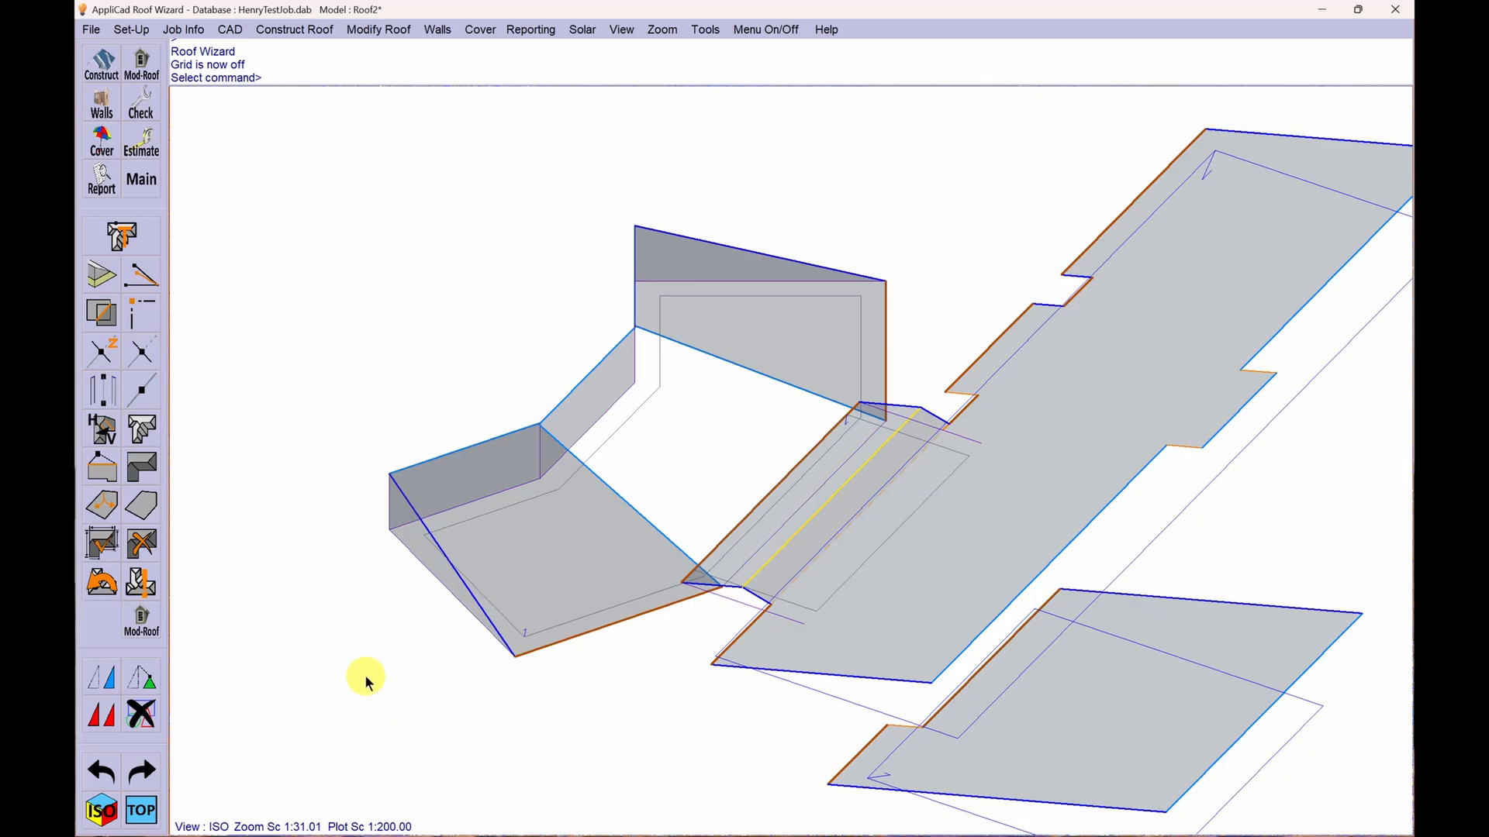
pyautogui.scroll(1, 365, 675)
pyautogui.scroll(-1, 364, 675)
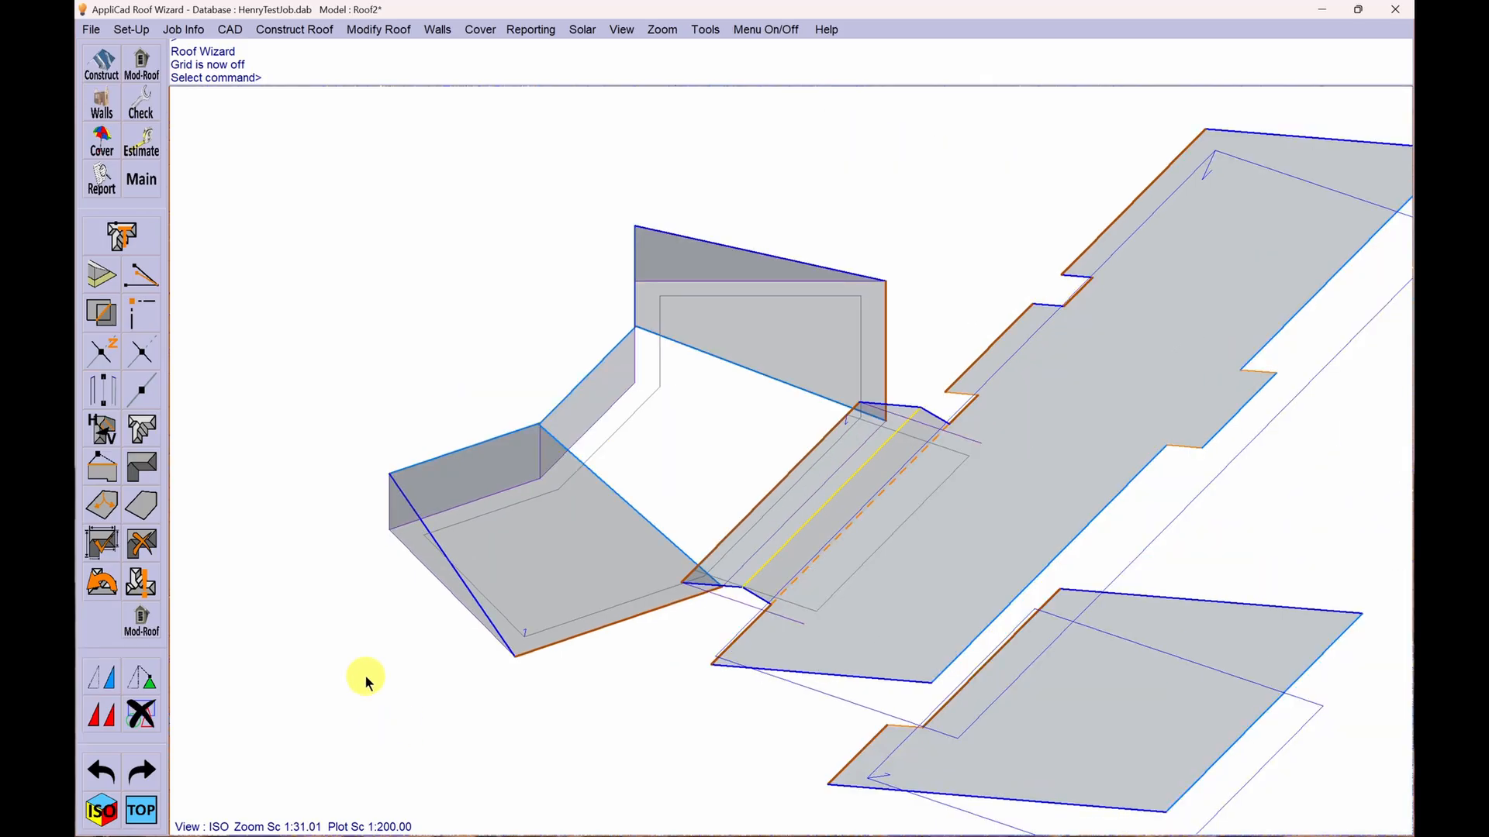